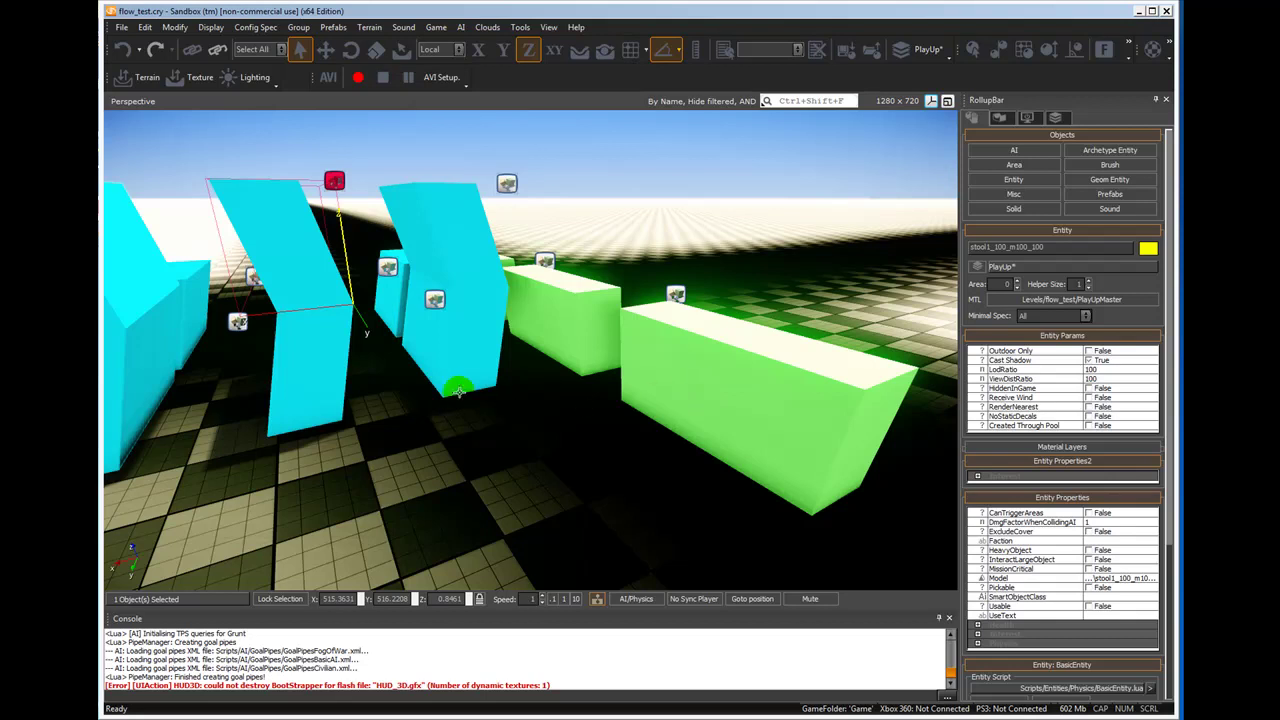
- Examine the selected stool entity's flow graph with its Start, GetPos, AddVec3 and MoveEntityTo nodes, and close the Flow Graph window
right_drag(462, 424, 462, 425)
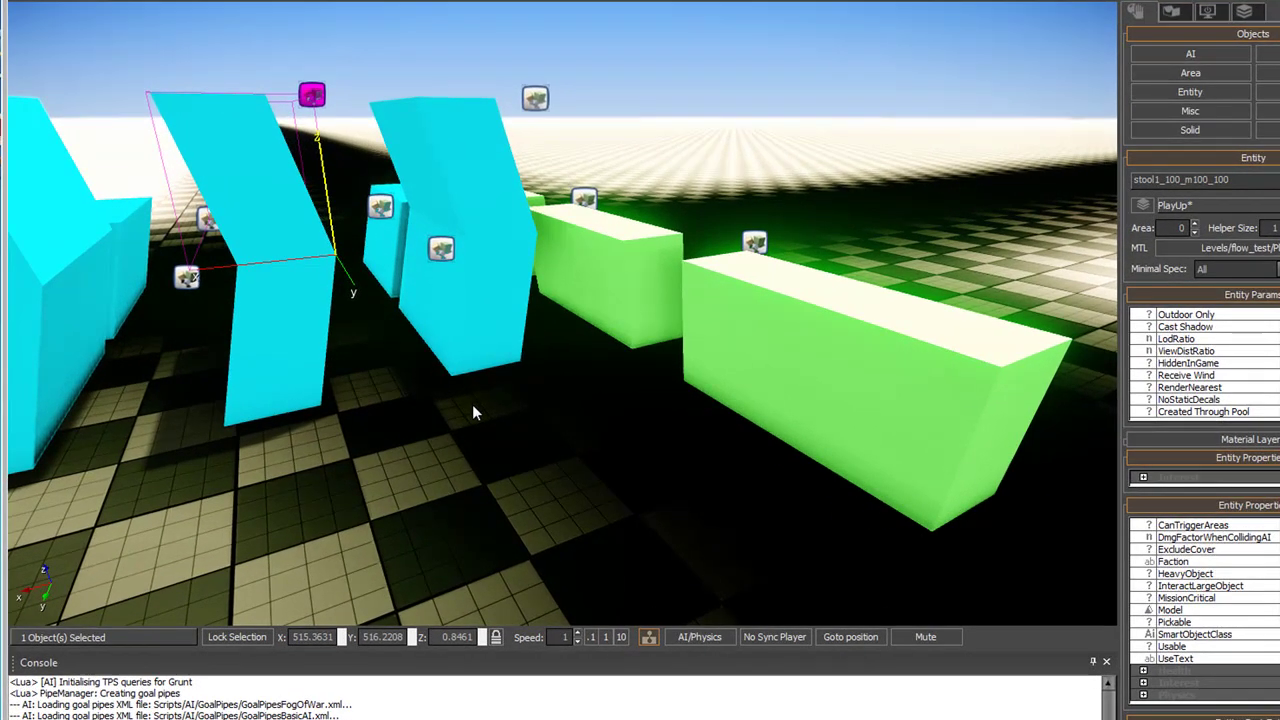
right_drag(515, 419, 515, 420)
middle_drag(515, 422, 515, 420)
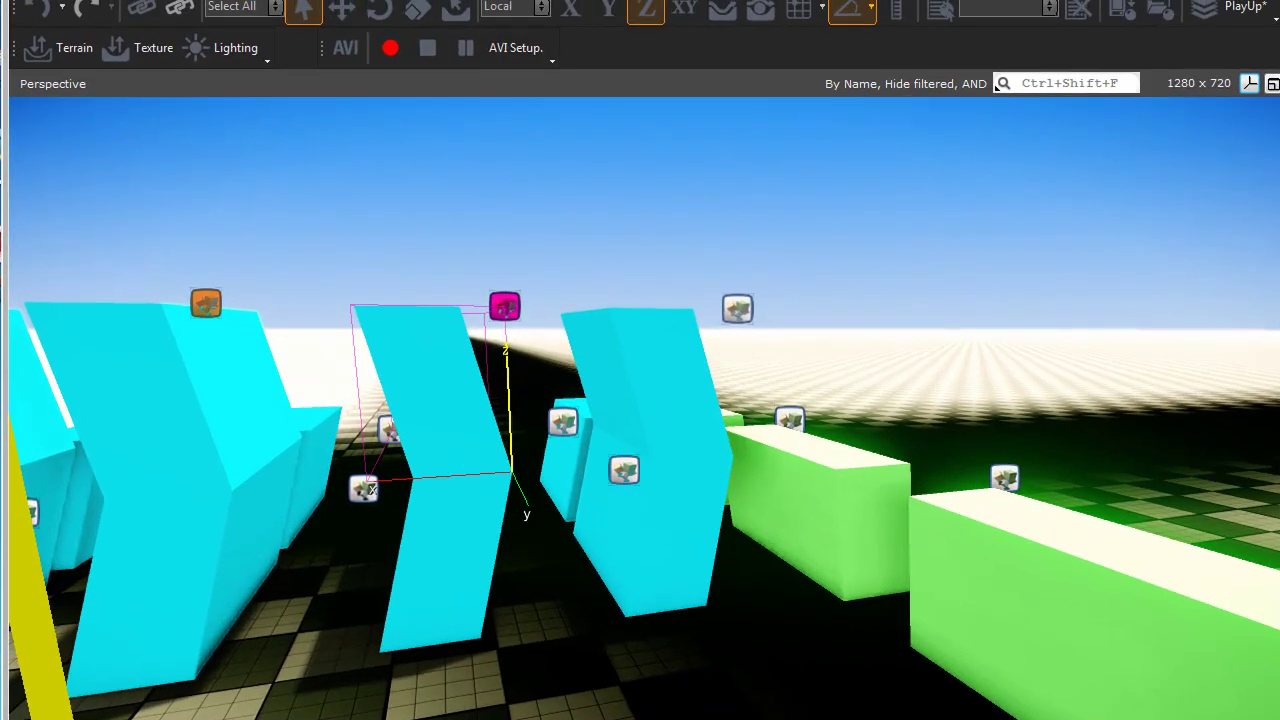
drag(0, 99, 537, 117)
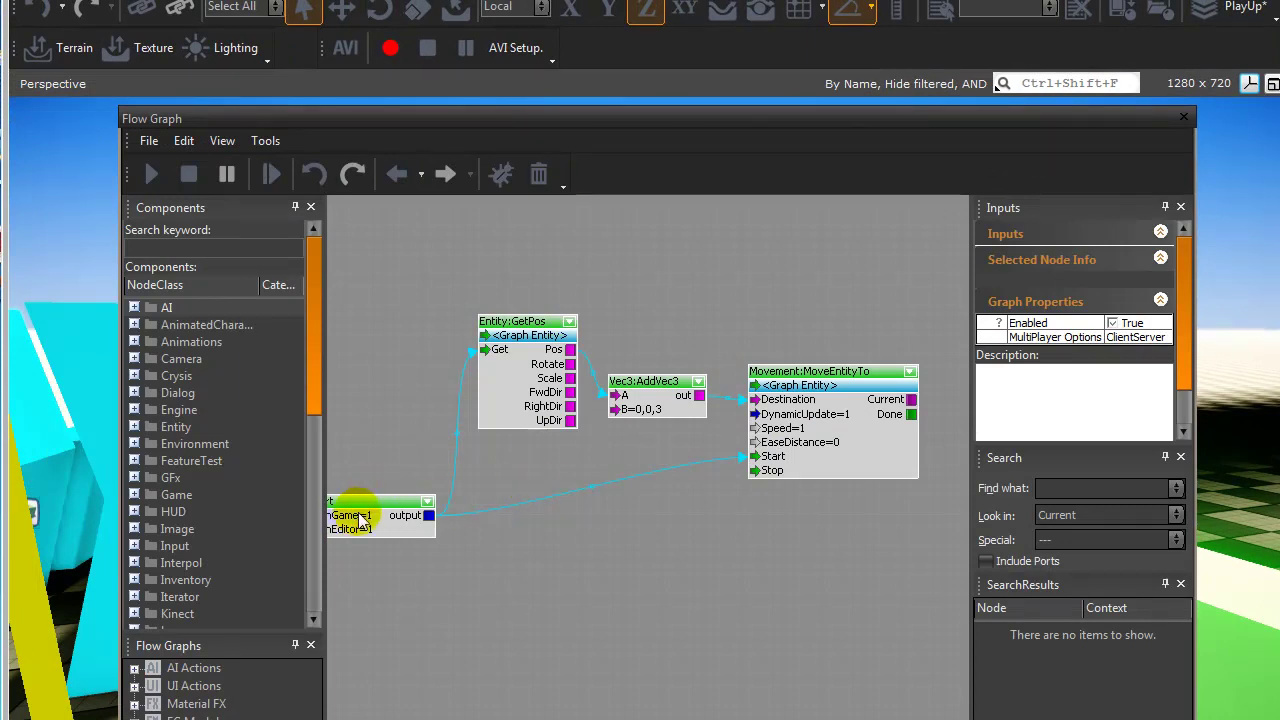
drag(400, 520, 419, 510)
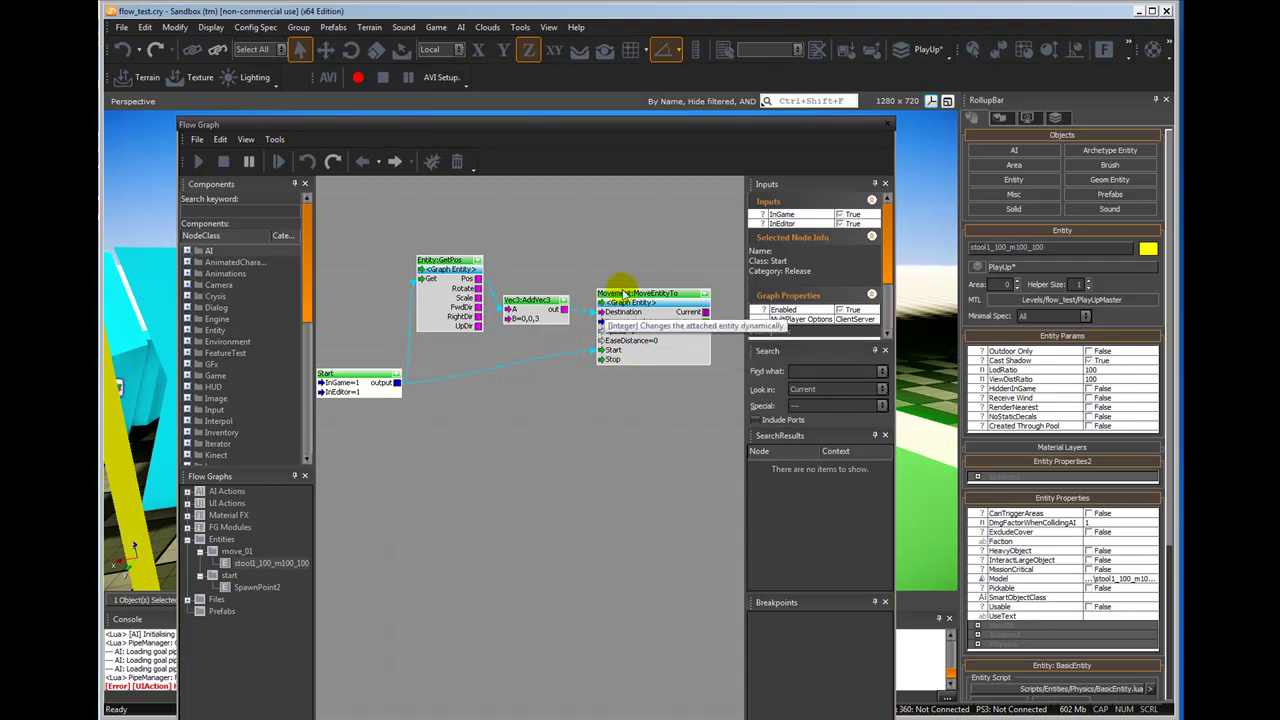
drag(664, 126, 661, 125)
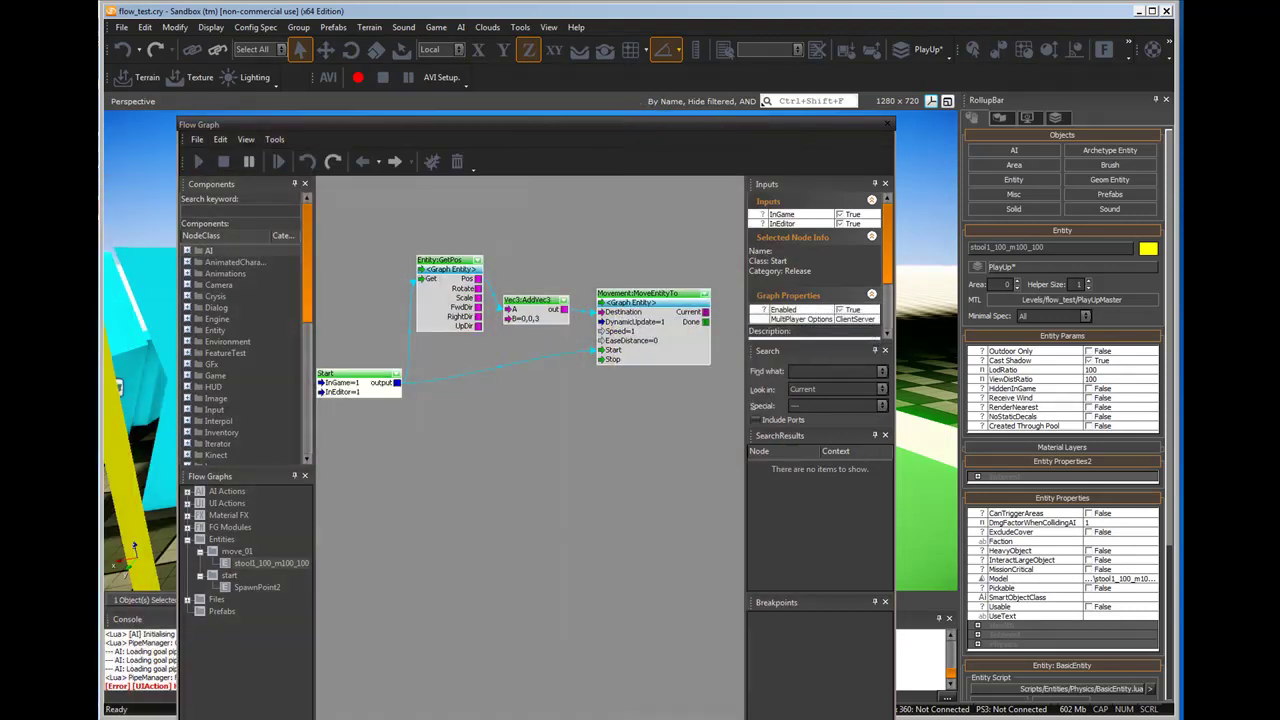
click(886, 123)
- Clear the selection, play the level in game mode to watch the entity move, and return to editing
click(574, 529)
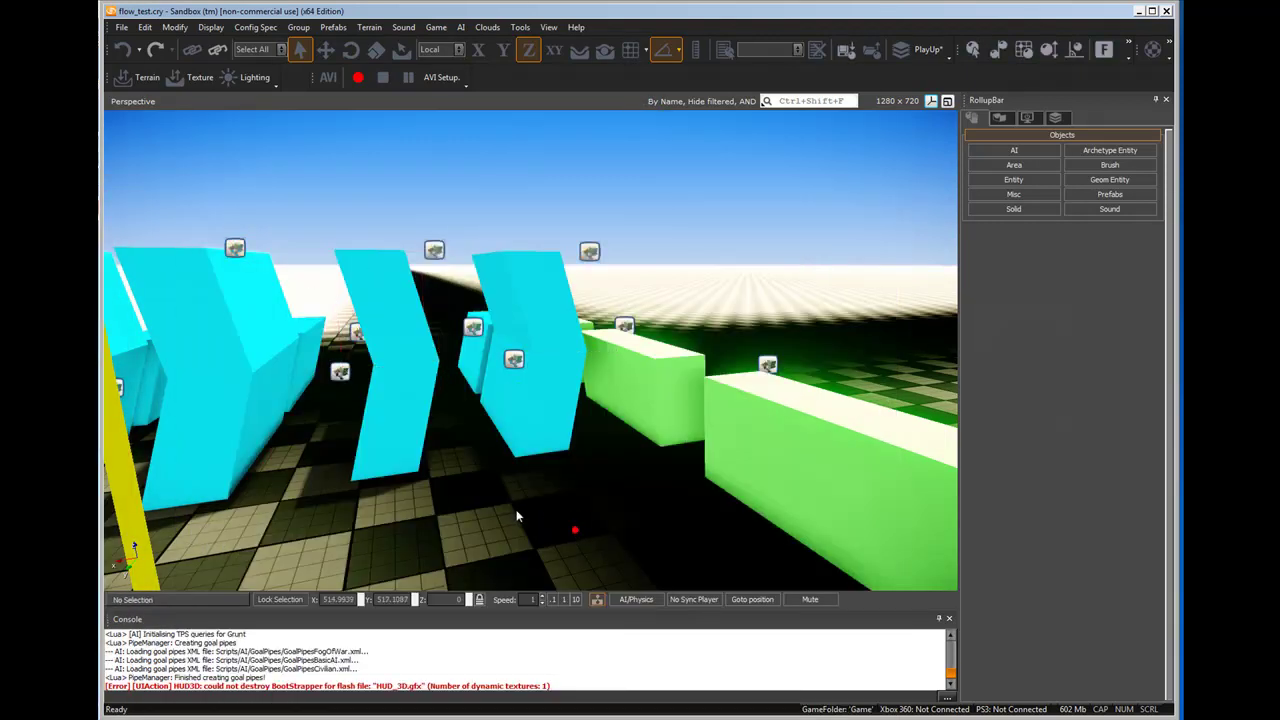
key(ctrl+g)
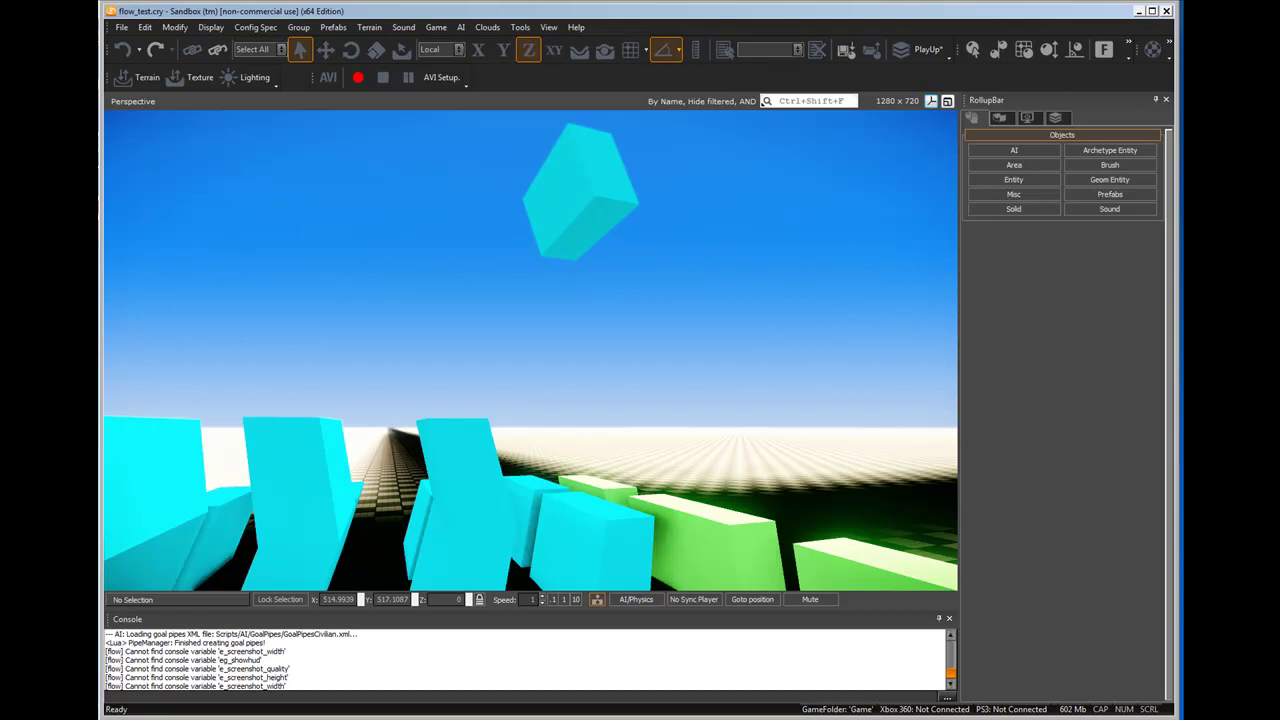
key(Escape)
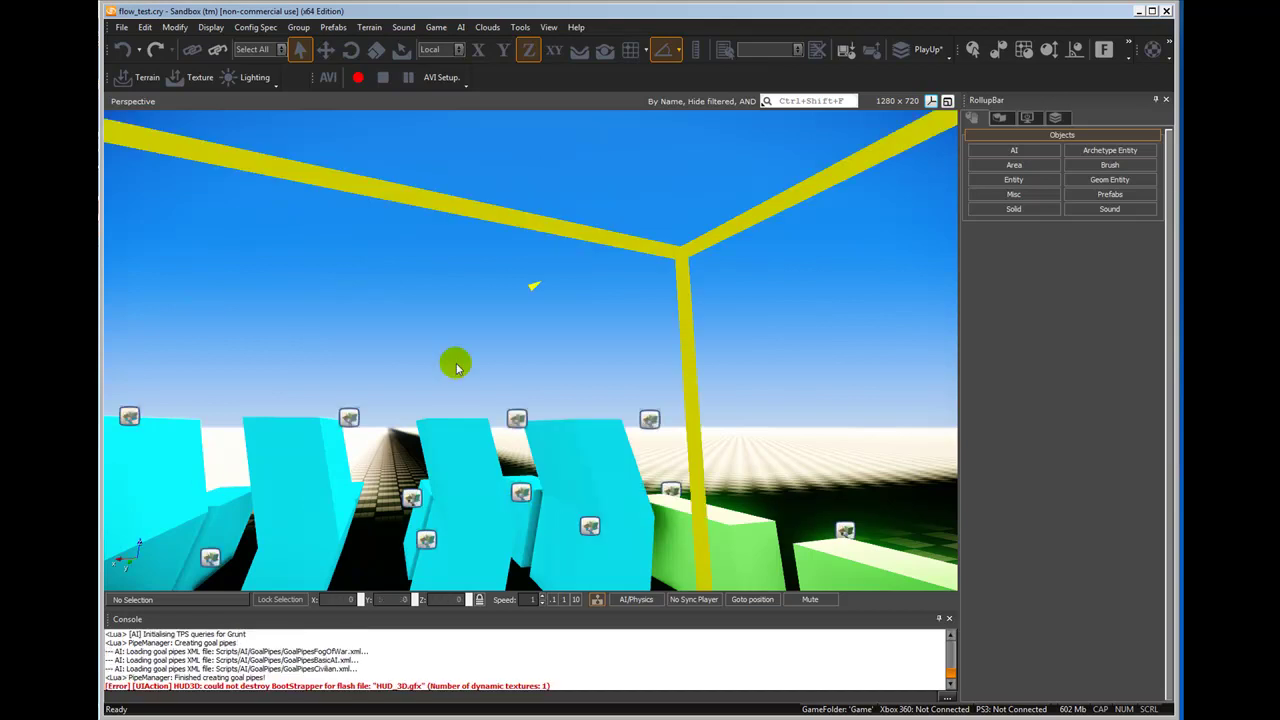
- Create a flow graph for the zigzag cyan stool entity stool1_100_m100_100 in a new group named move_02
right_drag(457, 366, 459, 376)
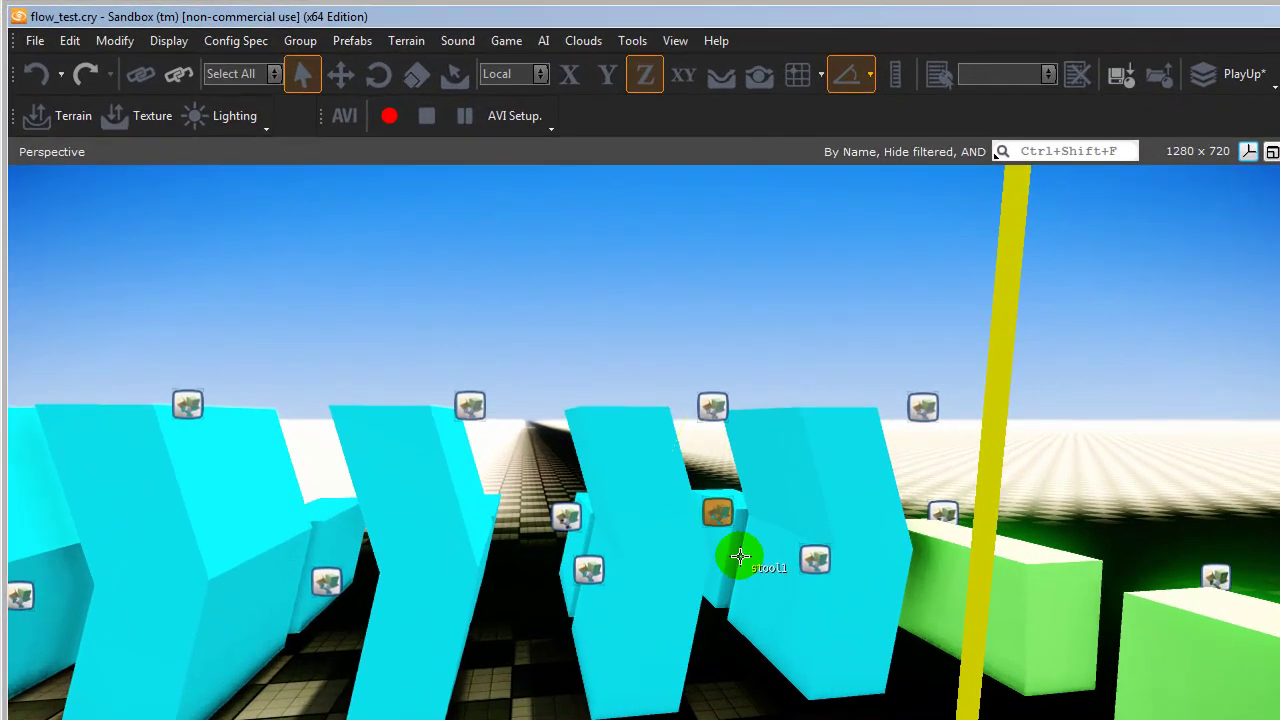
click(616, 437)
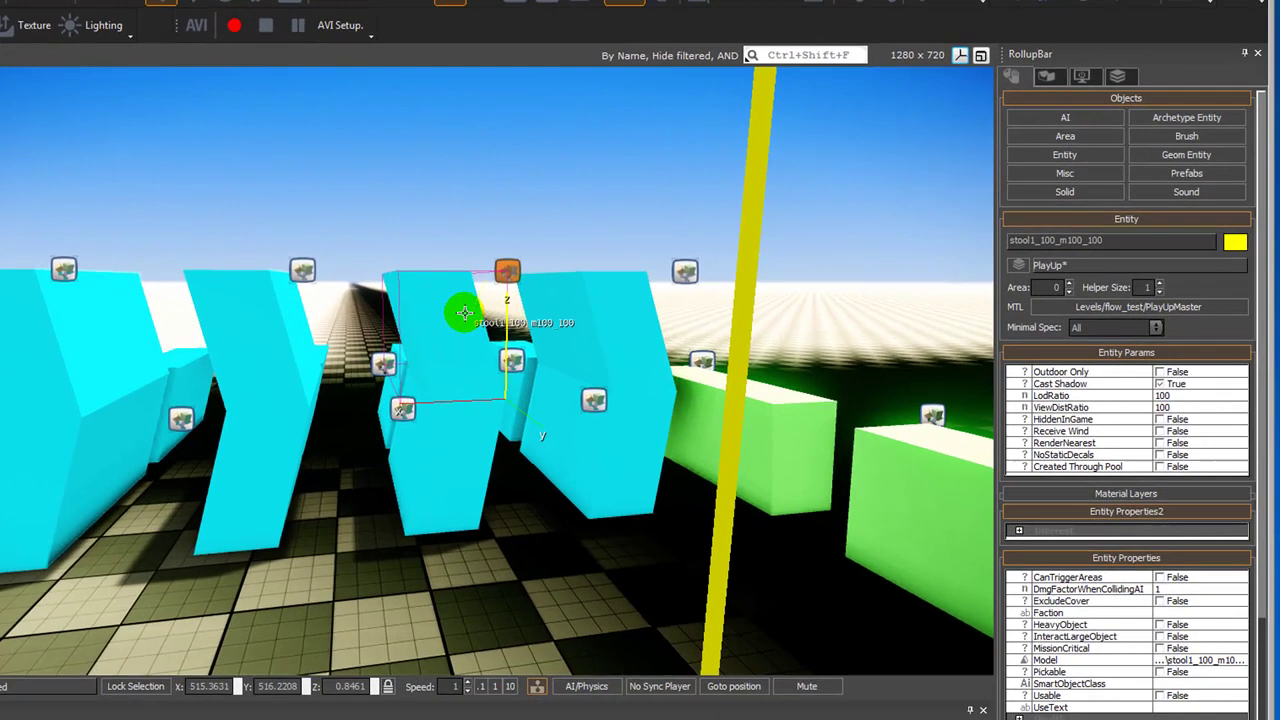
drag(1260, 326, 1259, 472)
scroll(1259, 475, down, 2)
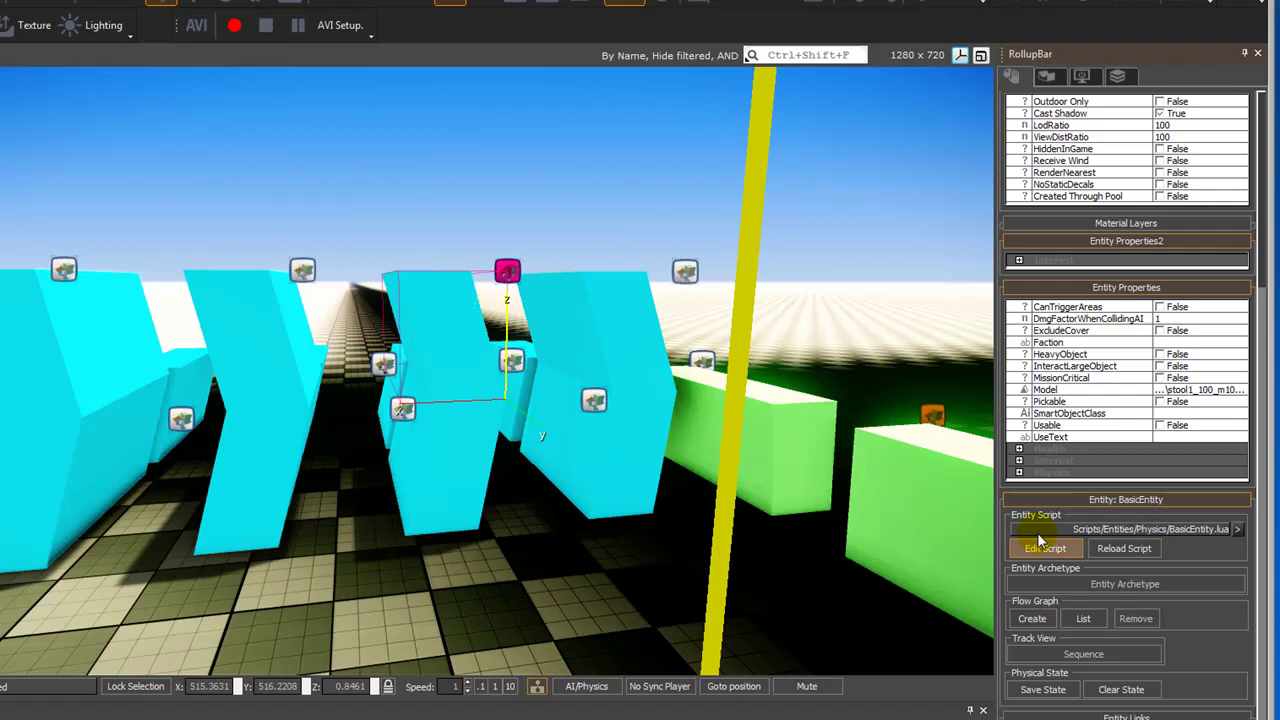
click(1032, 620)
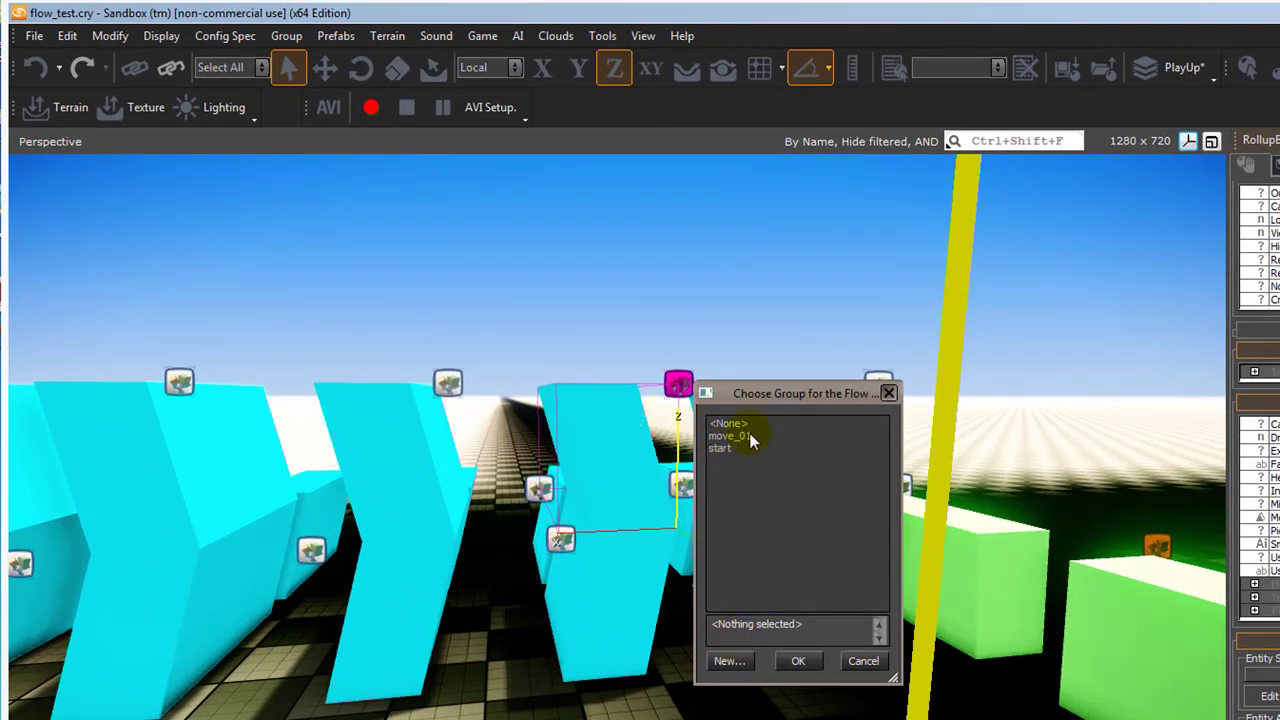
click(729, 662)
text(move_02)
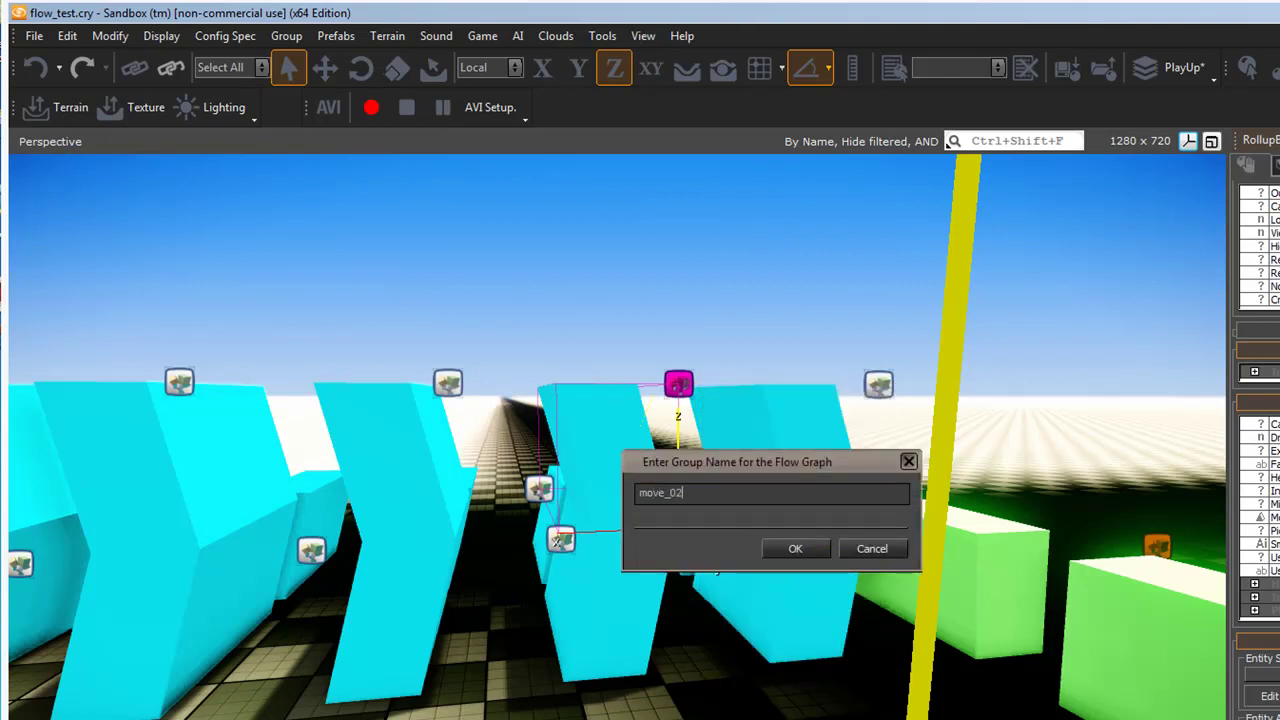
click(794, 549)
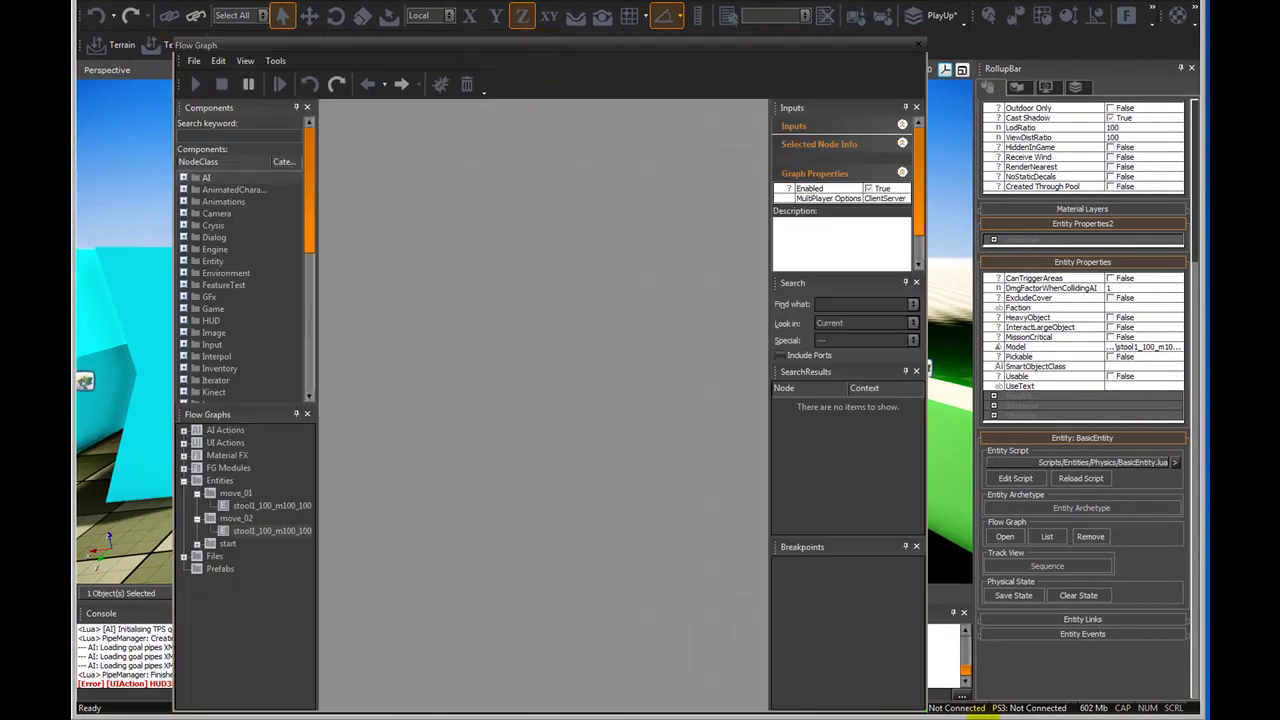
- Shrink and reposition the Flow Graph window, and place a Start node in the upper left of the empty graph
drag(921, 707, 921, 579)
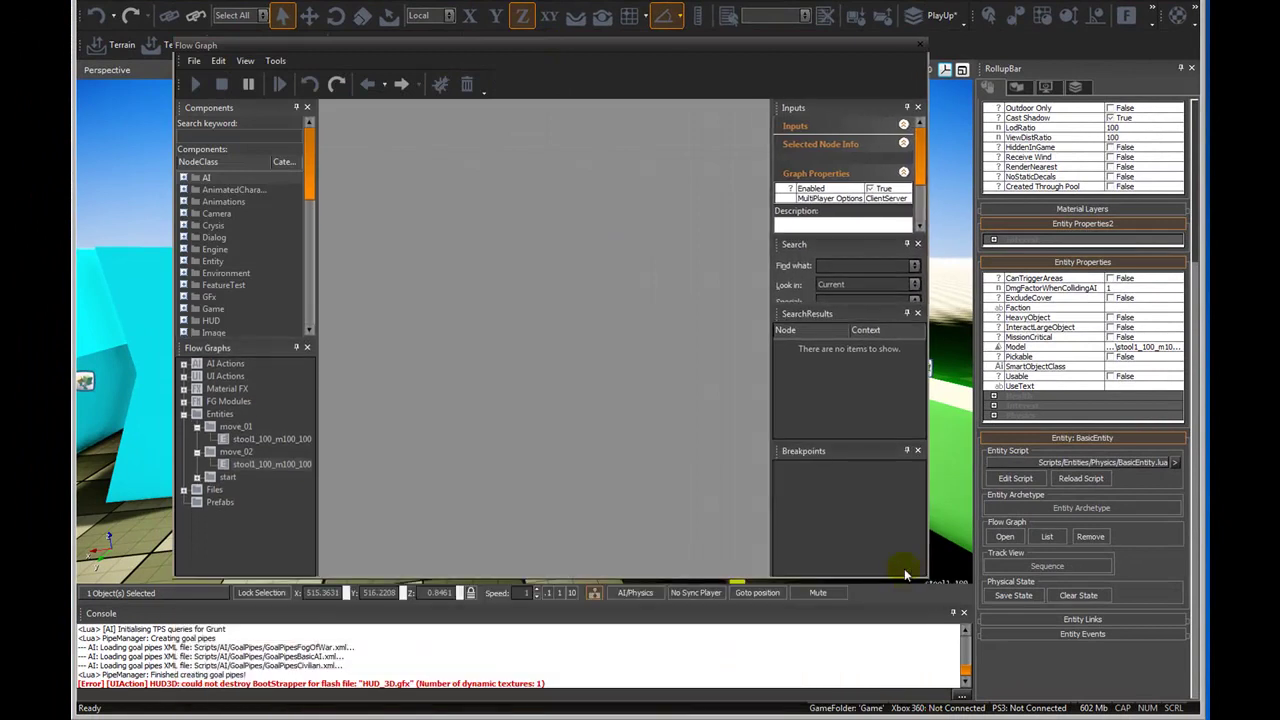
drag(535, 50, 495, 93)
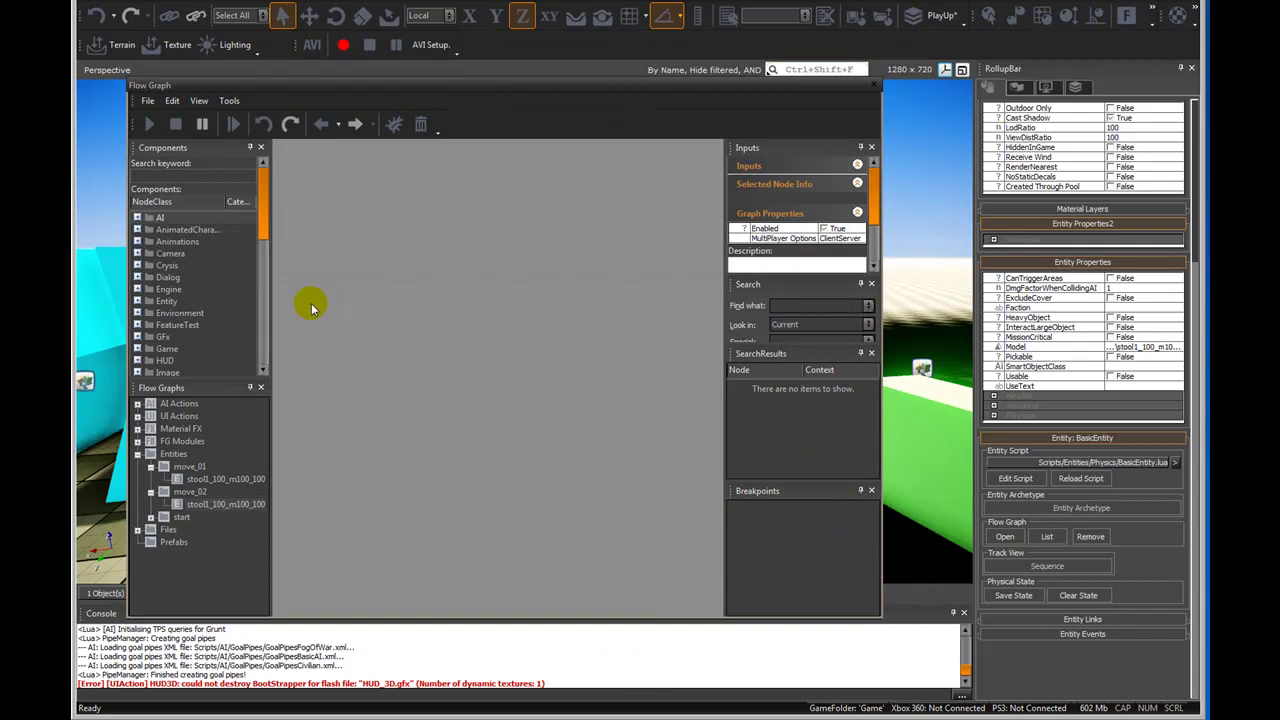
right_click(345, 300)
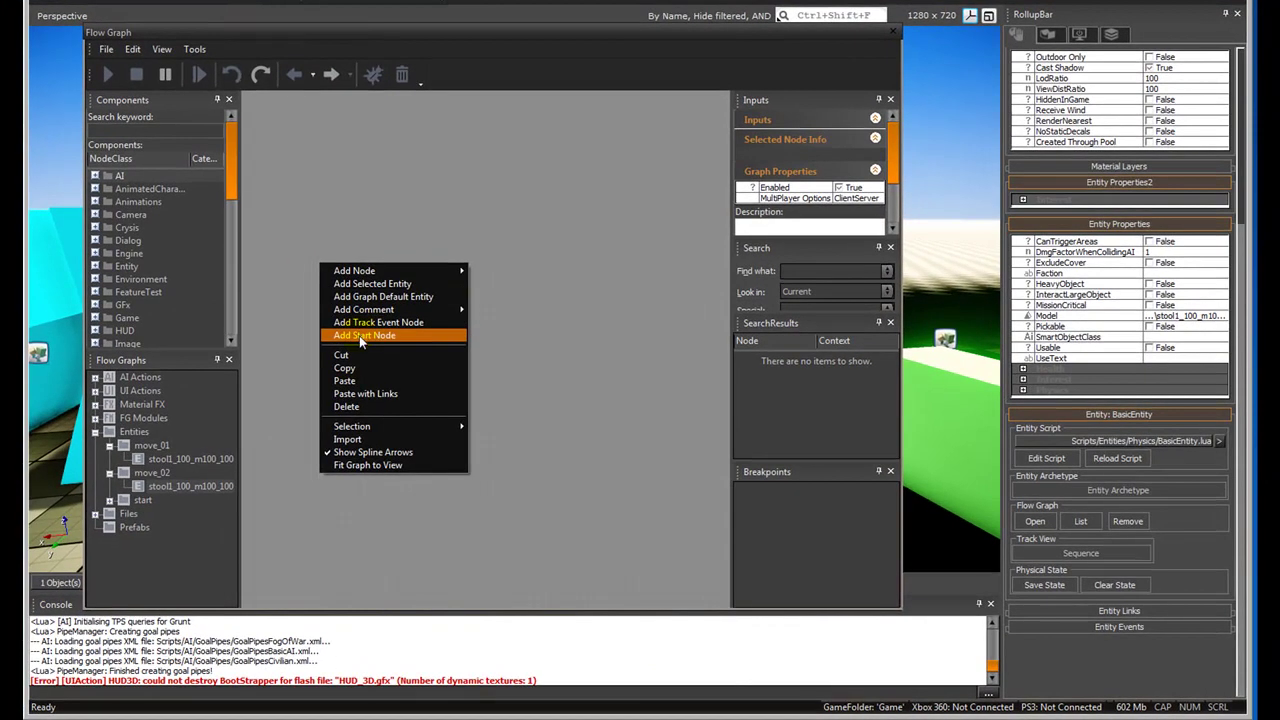
click(361, 339)
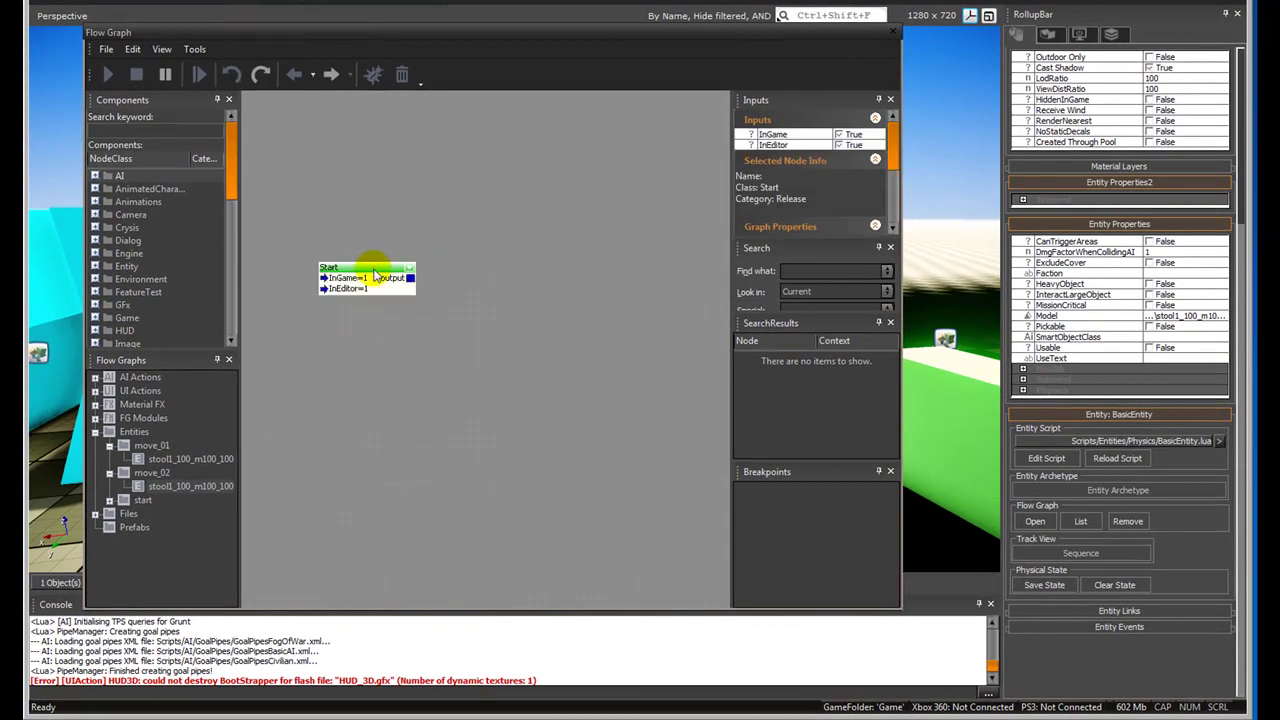
drag(375, 270, 343, 291)
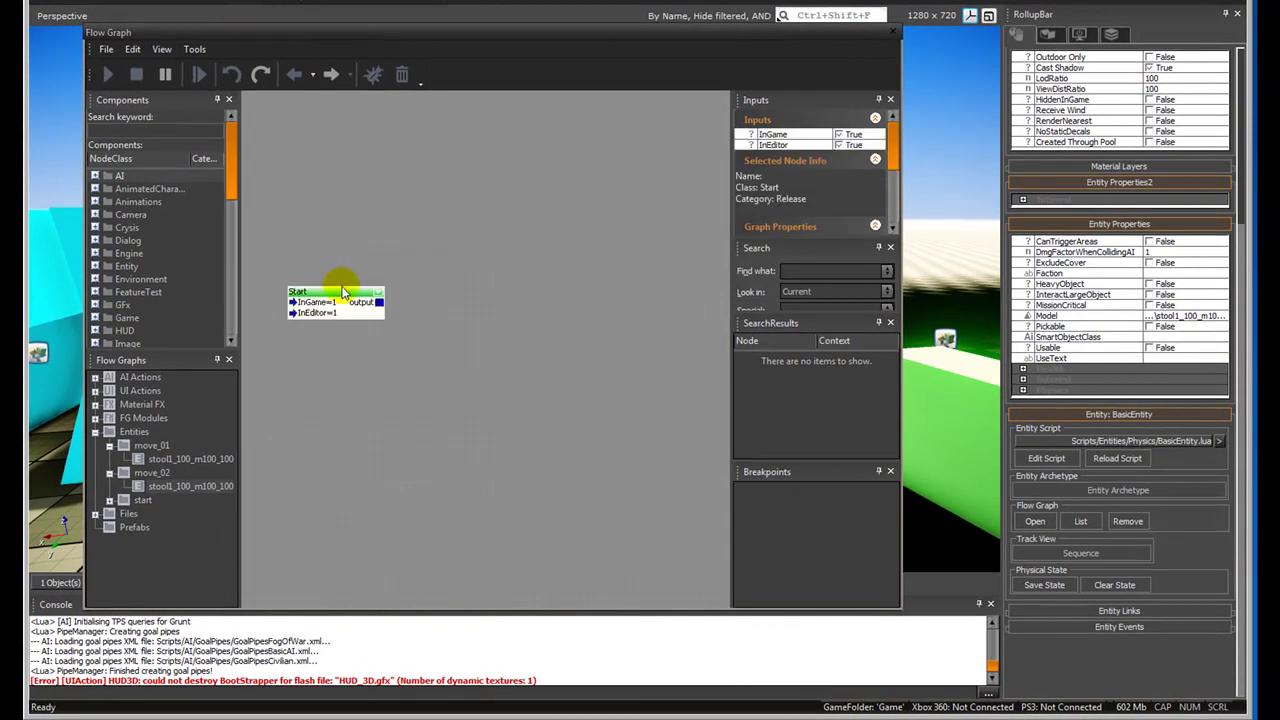
- Add an Entity:GetPos node and place it above and to the right of the Start node
right_click(434, 242)
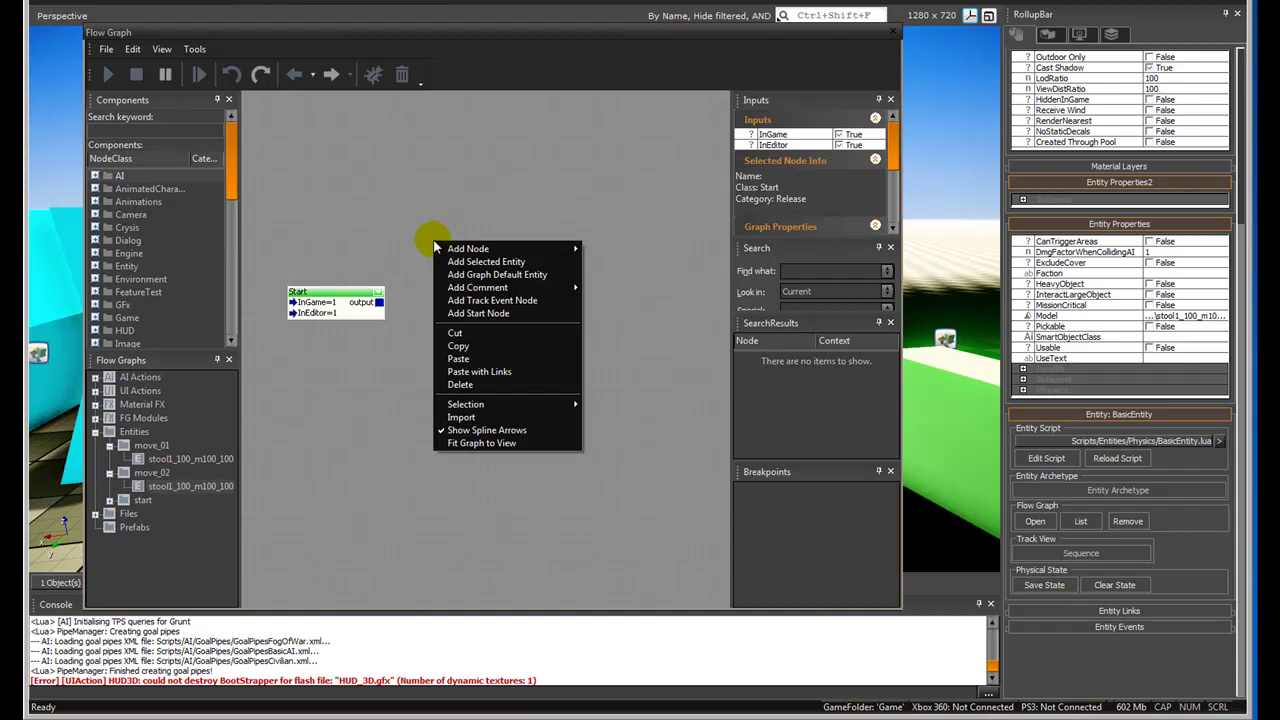
mouse_move(482, 253)
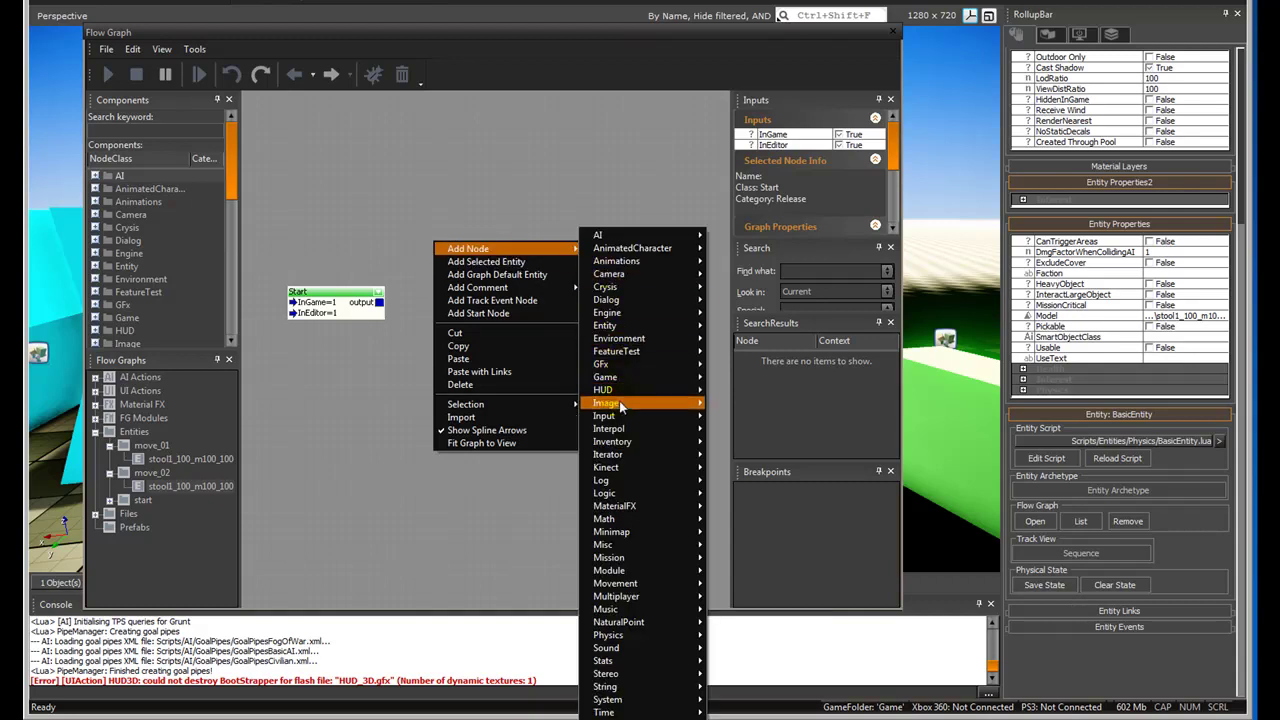
mouse_move(624, 331)
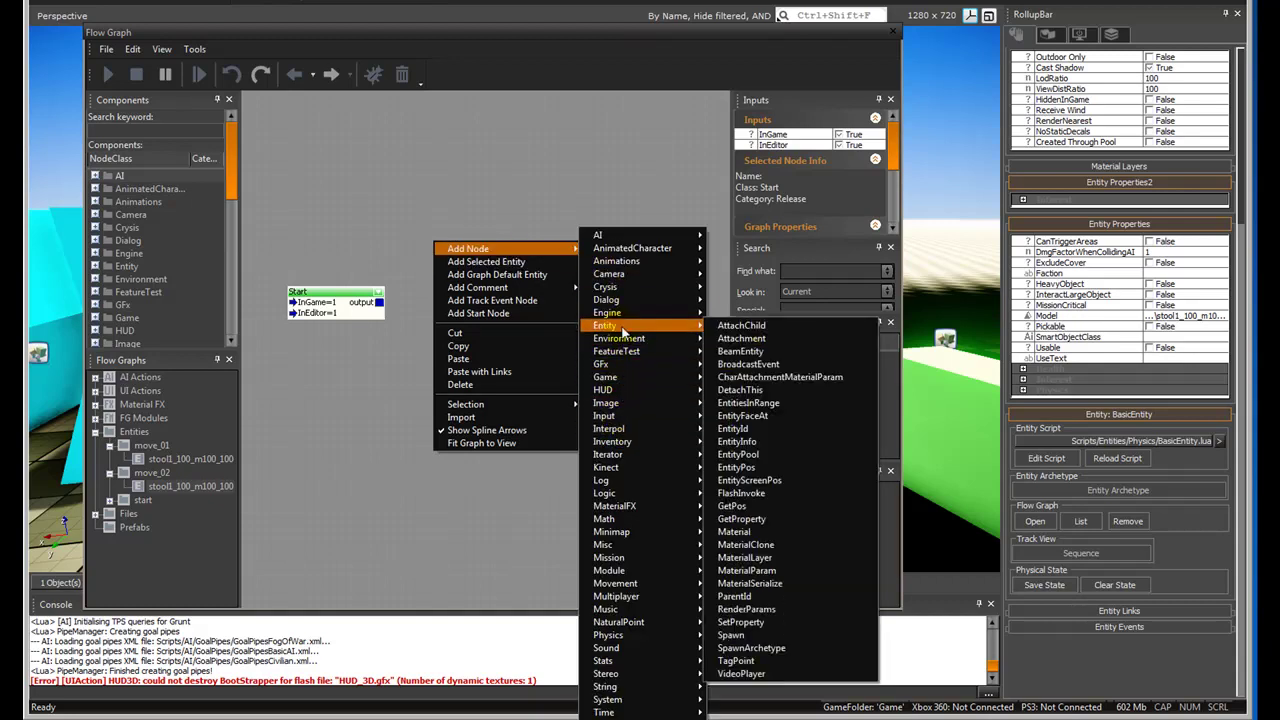
click(745, 510)
drag(470, 252, 449, 186)
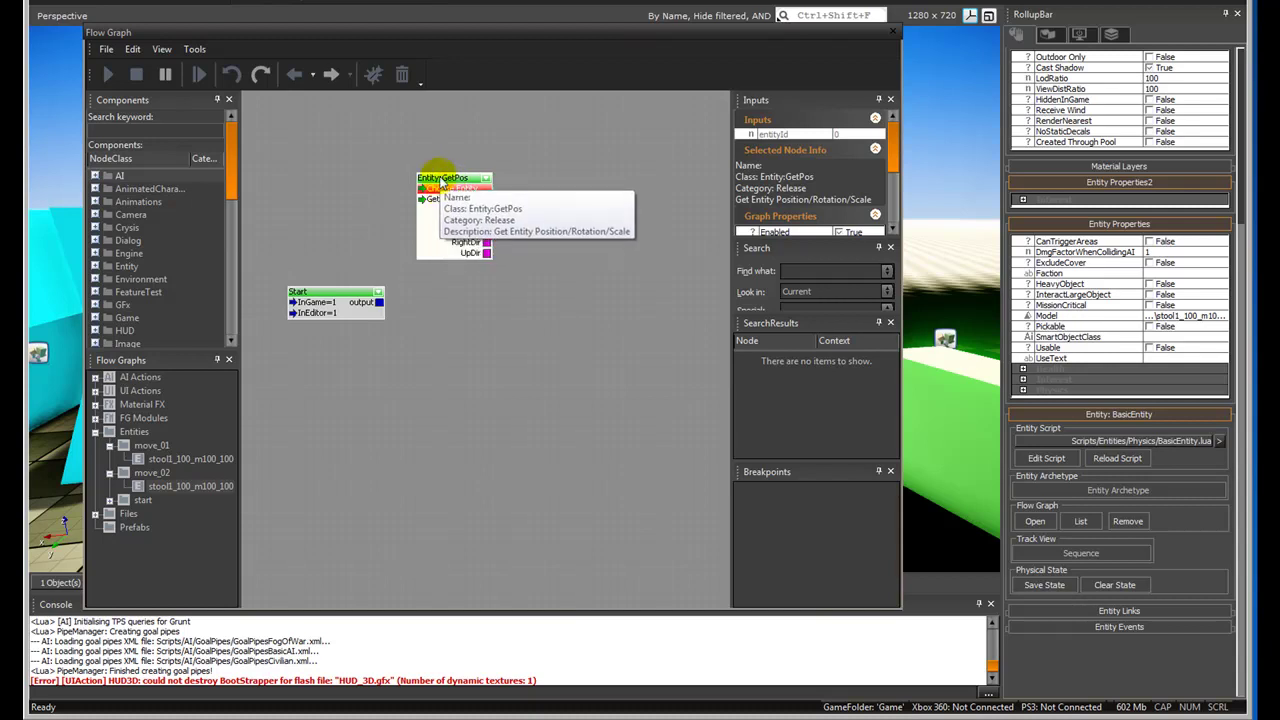
drag(437, 176, 445, 176)
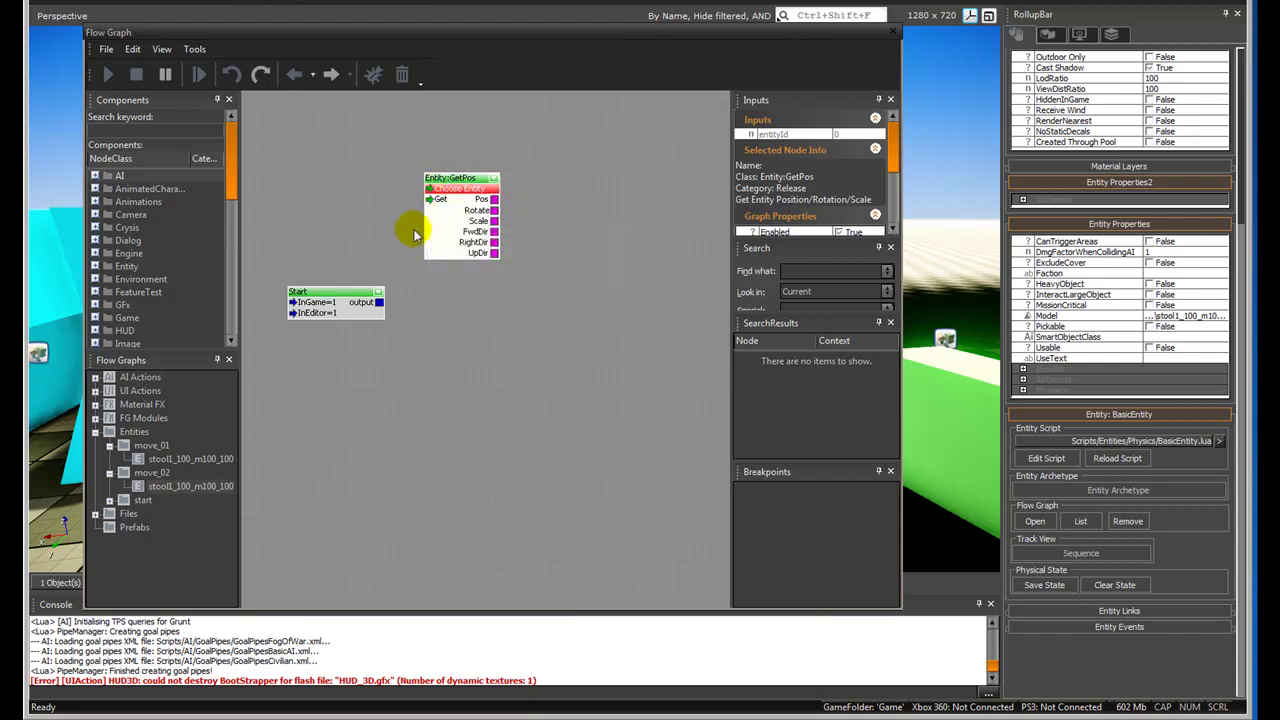
- Assign the graph entity to the GetPos node and connect the Start node's output to its Get input
right_click(456, 193)
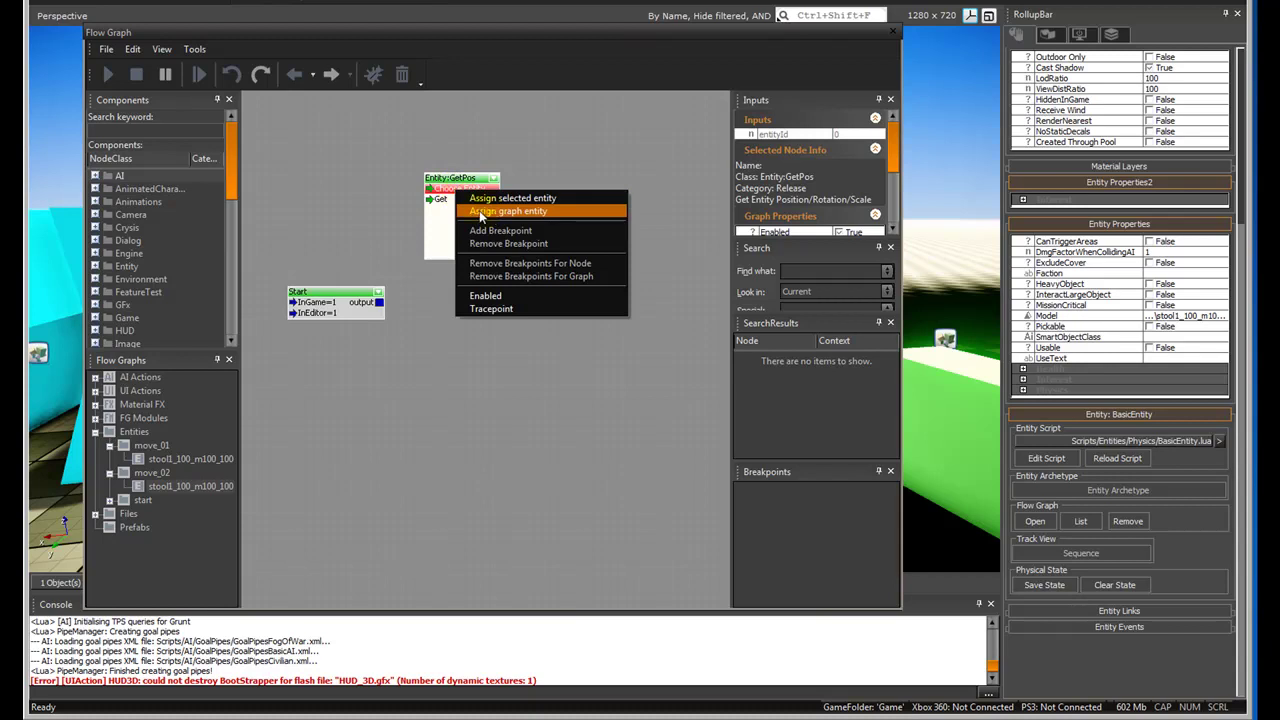
click(512, 211)
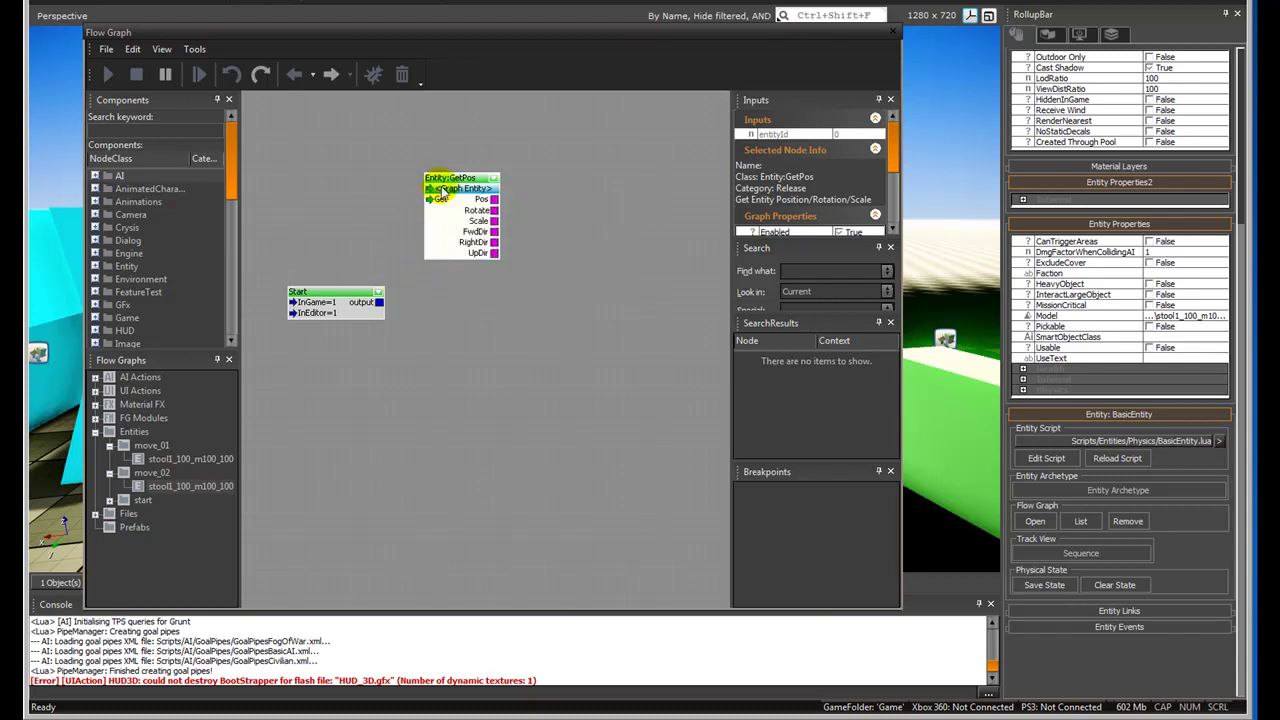
drag(463, 180, 447, 195)
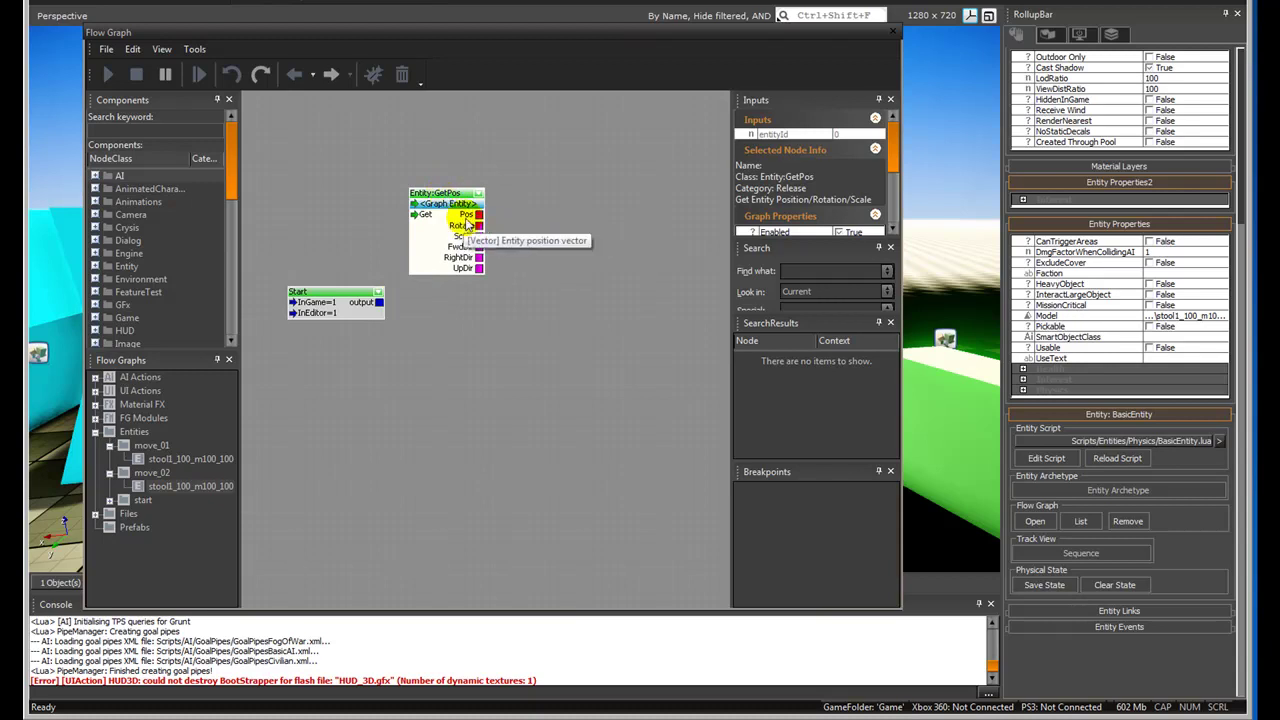
drag(380, 302, 412, 215)
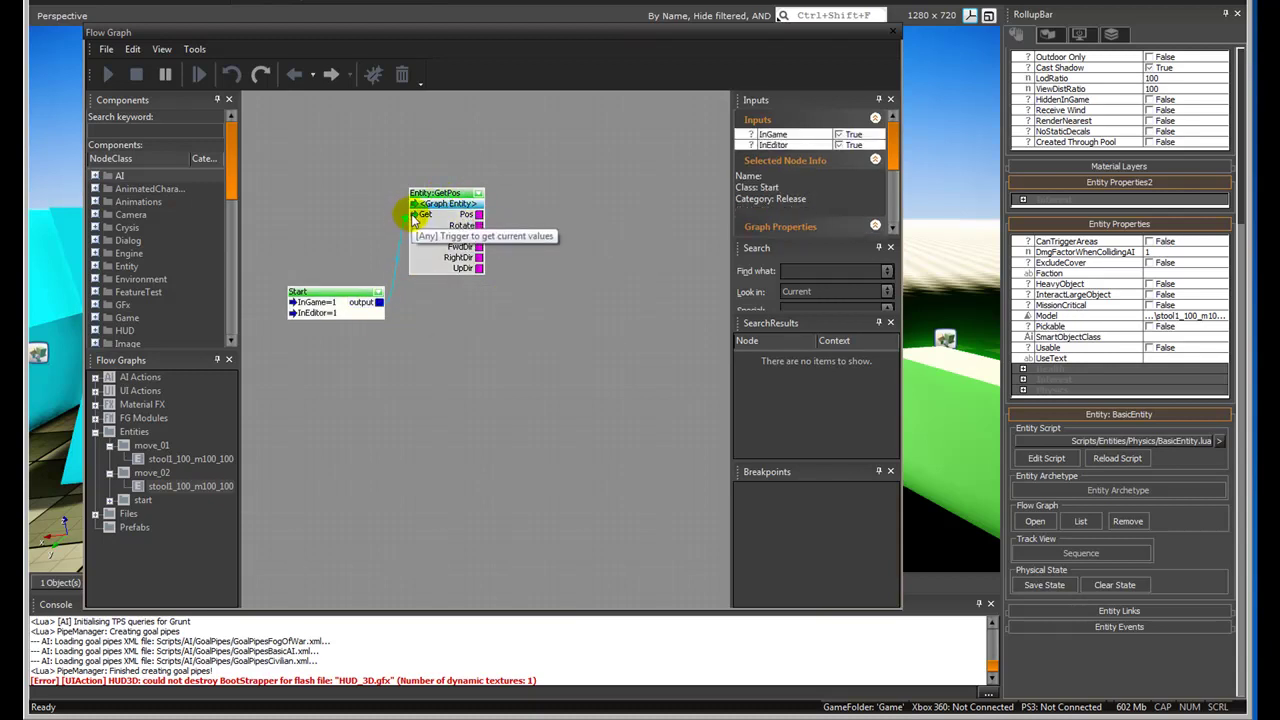
click(462, 201)
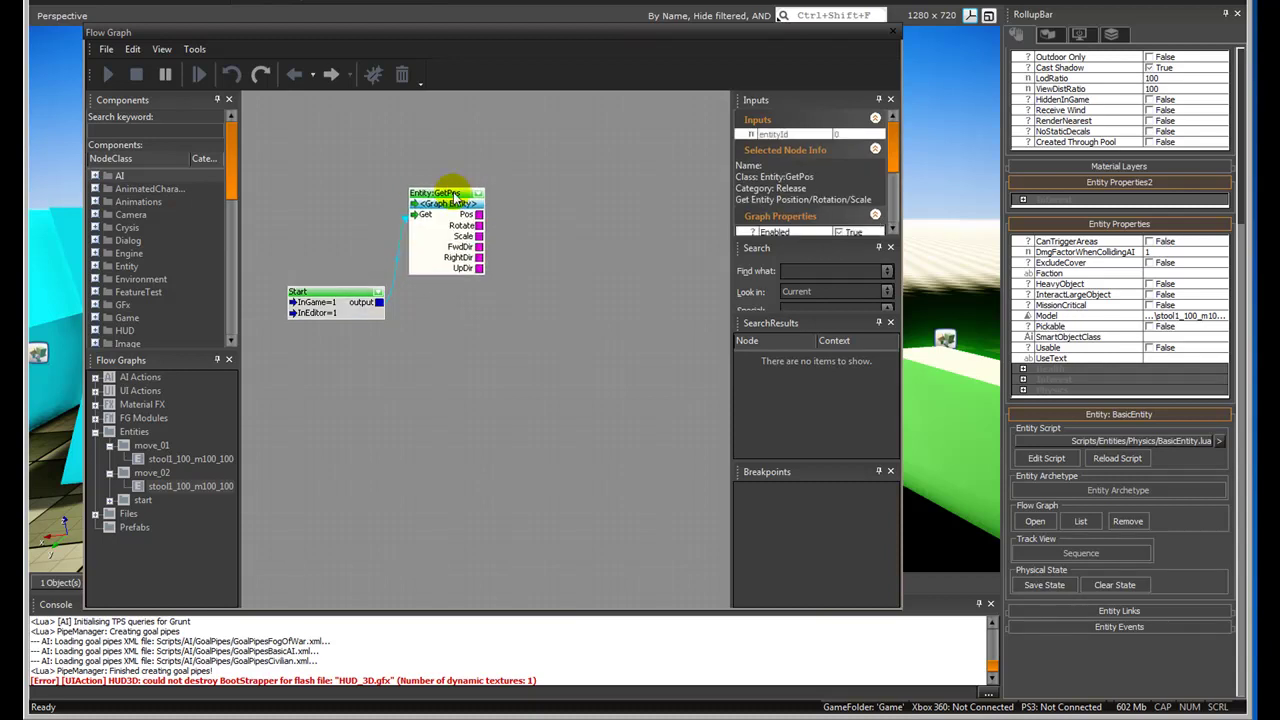
- Add a Vec3:AddVec3 node to the right of GetPos and connect the Pos output to its A input
right_click(524, 207)
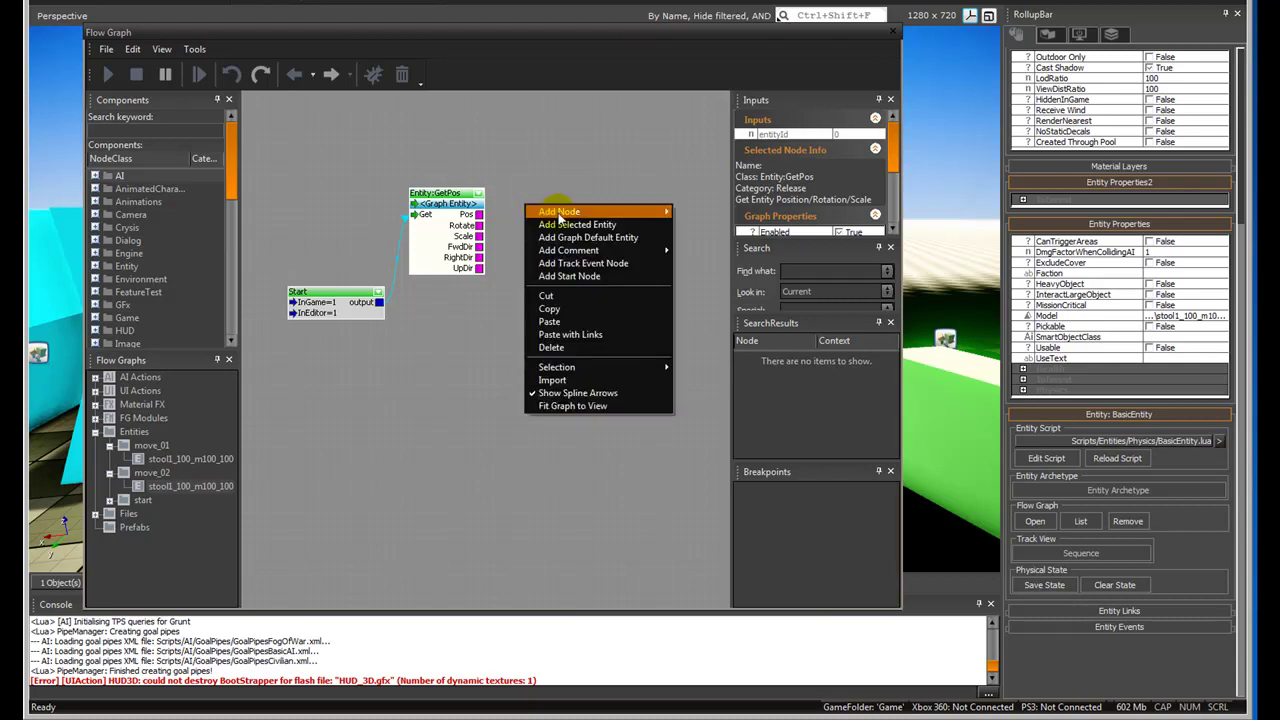
mouse_move(560, 212)
mouse_move(693, 716)
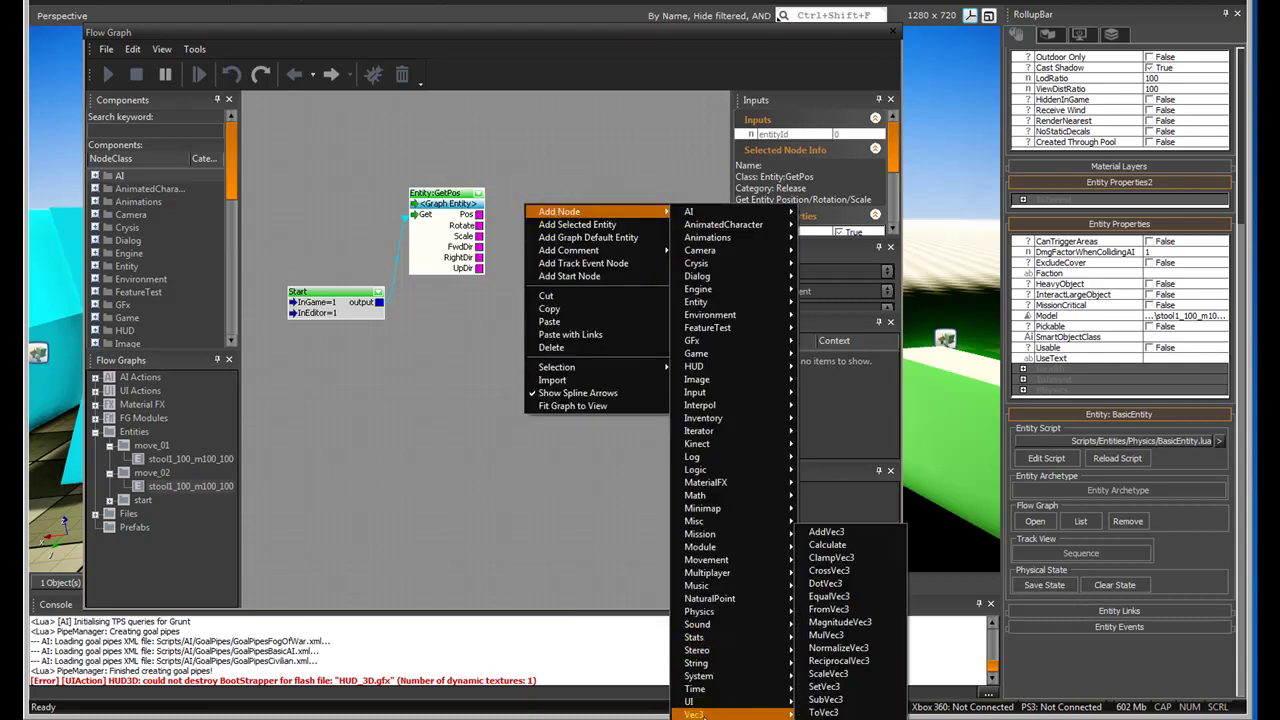
click(828, 532)
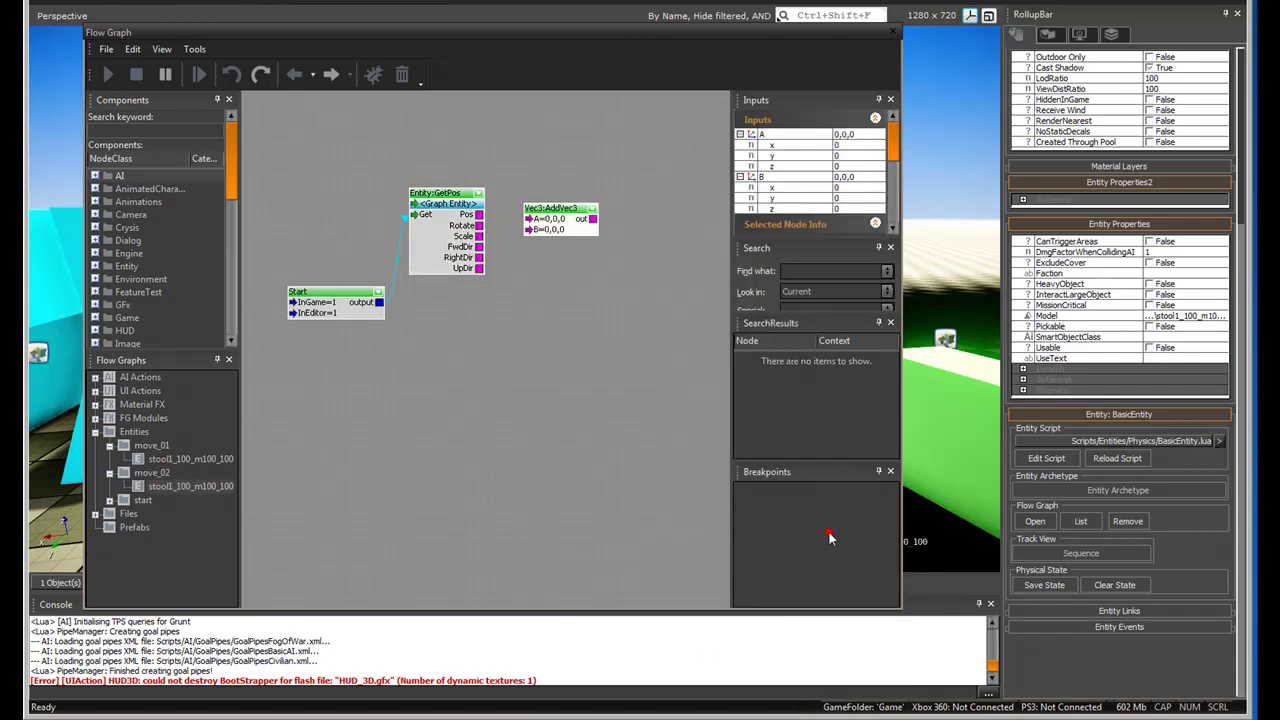
drag(545, 209, 559, 193)
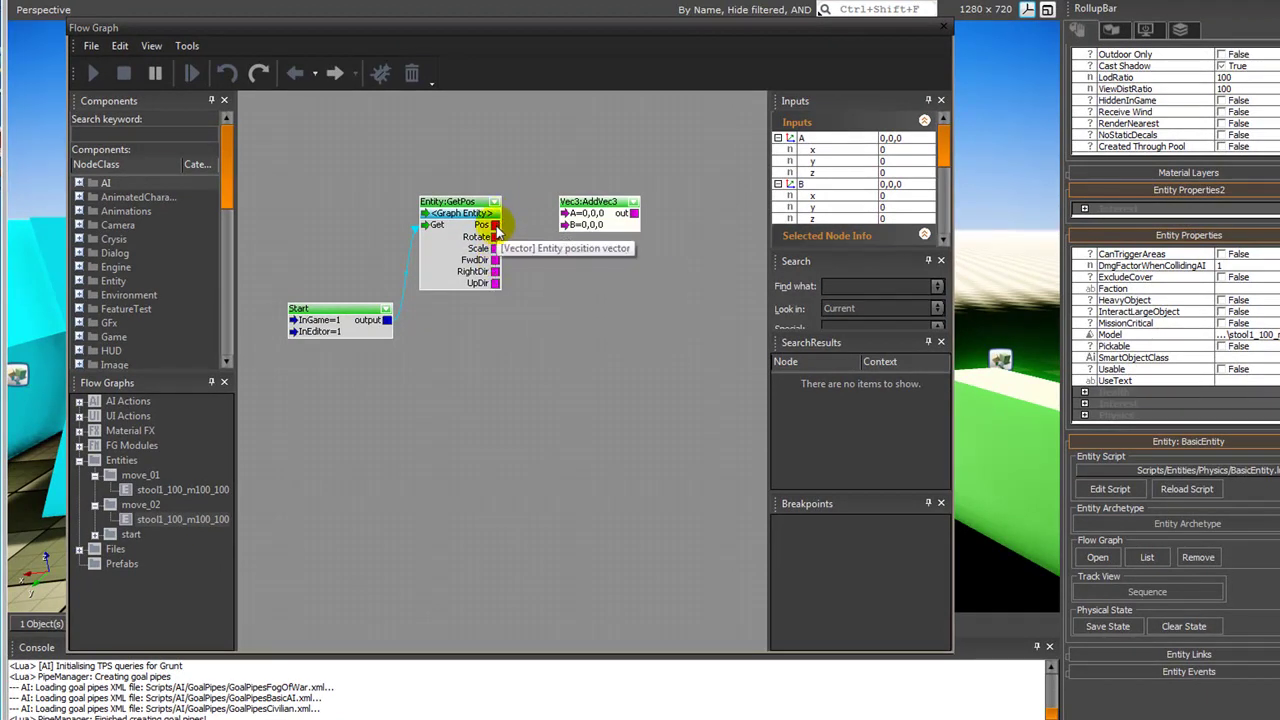
drag(494, 228, 577, 200)
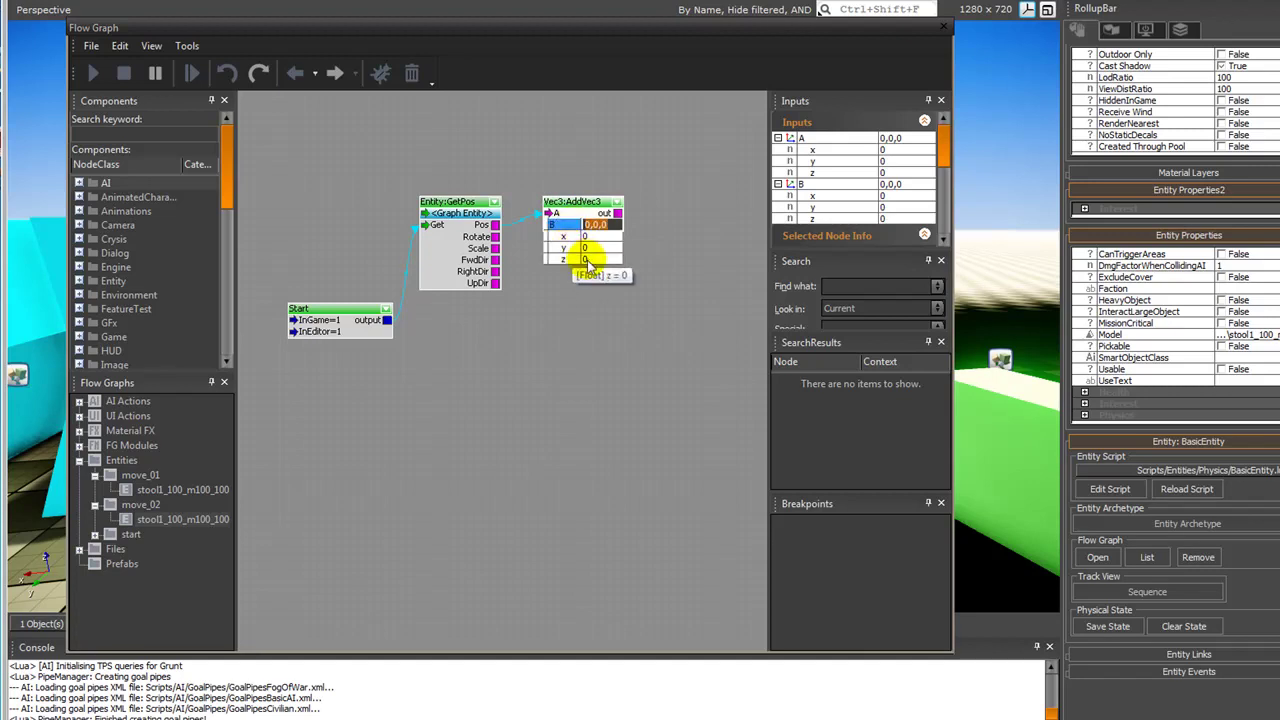
- Set the z component of the AddVec3 node's B input to 2 and move the node slightly closer to GetPos
click(588, 260)
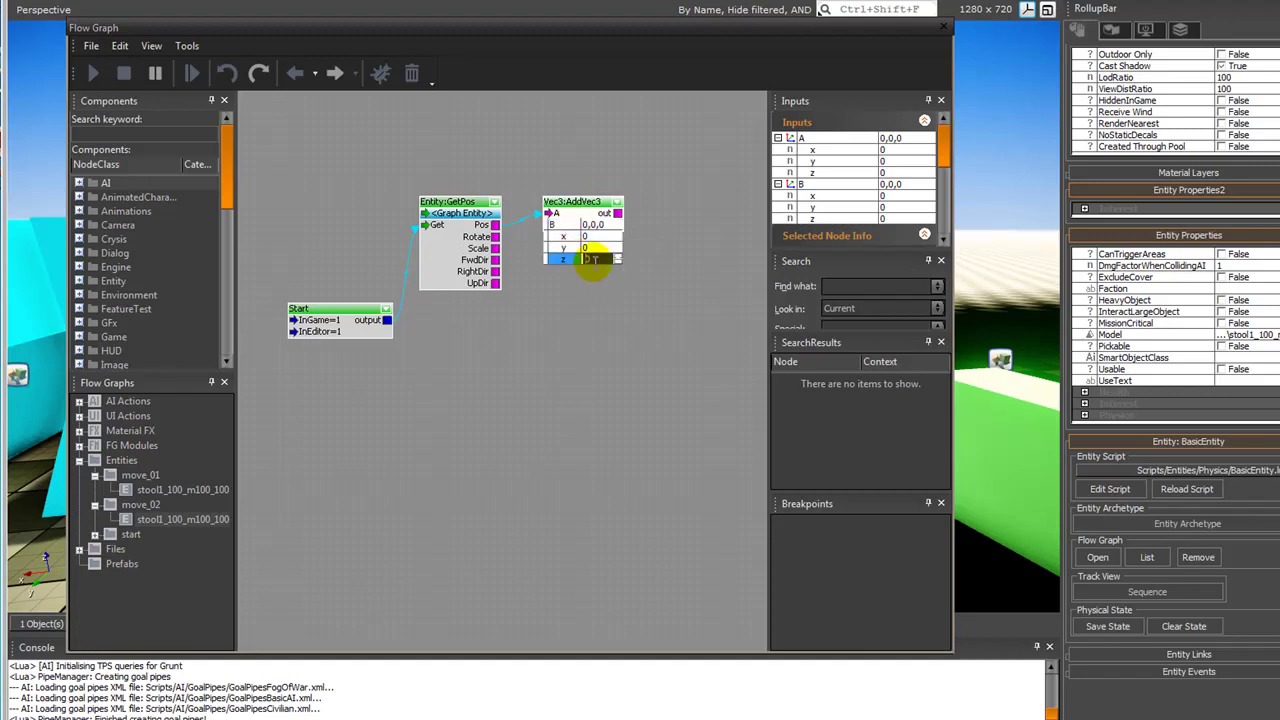
text(2)
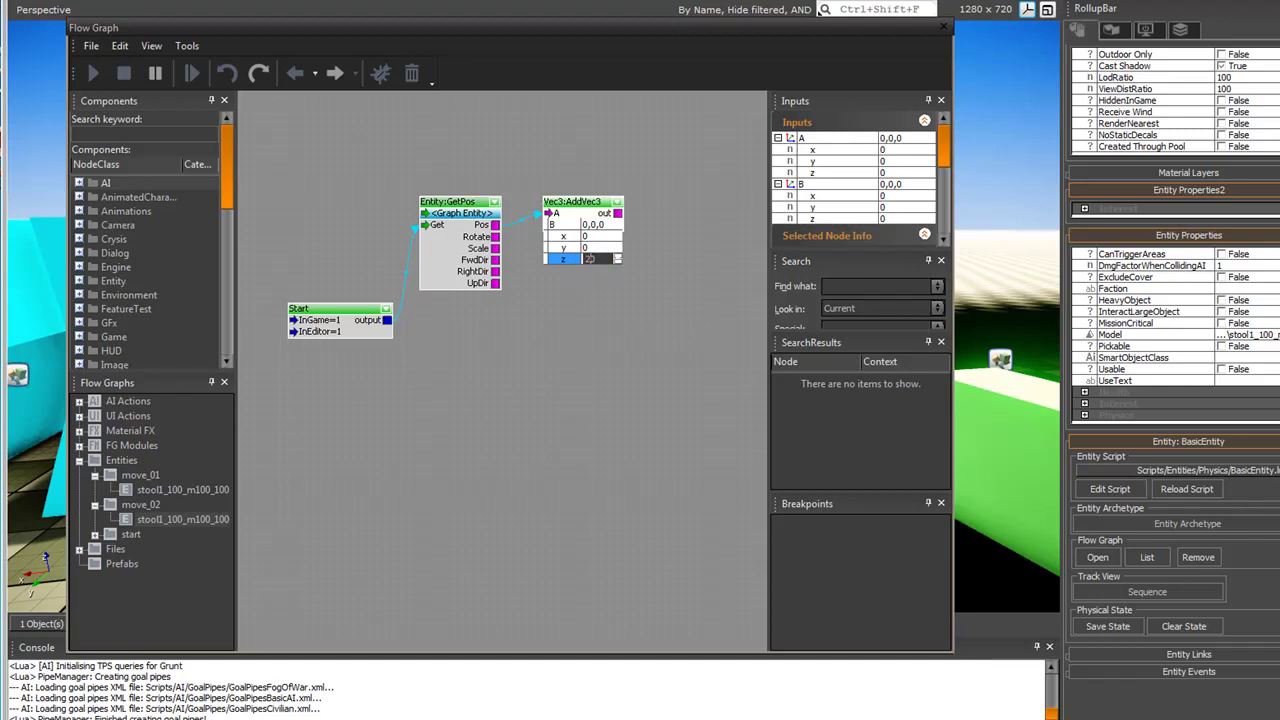
key(Delete)
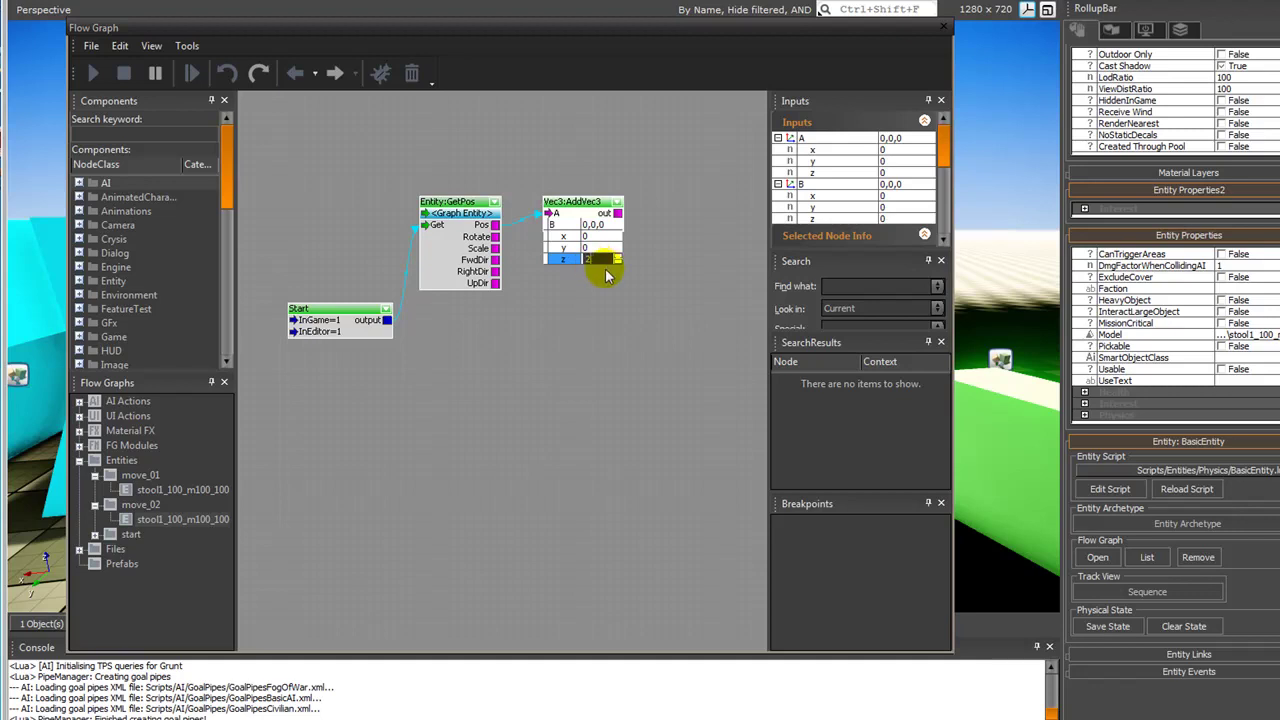
click(576, 290)
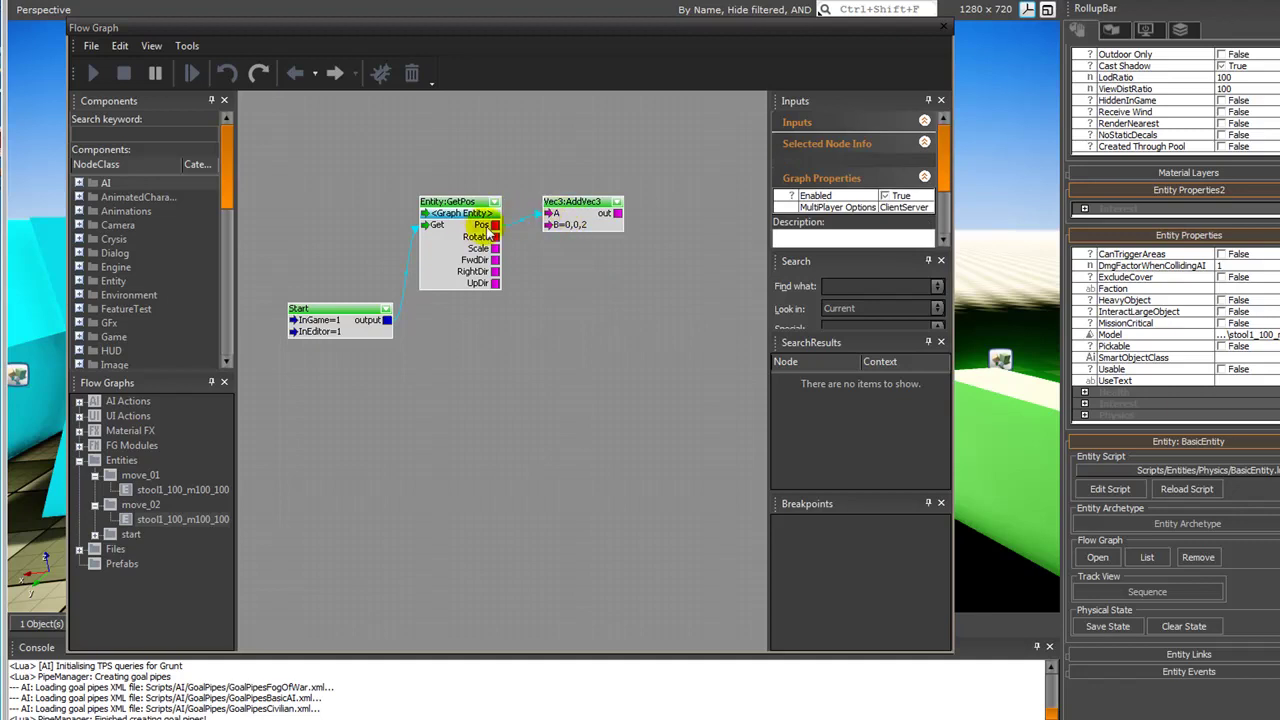
drag(527, 220, 572, 222)
click(573, 222)
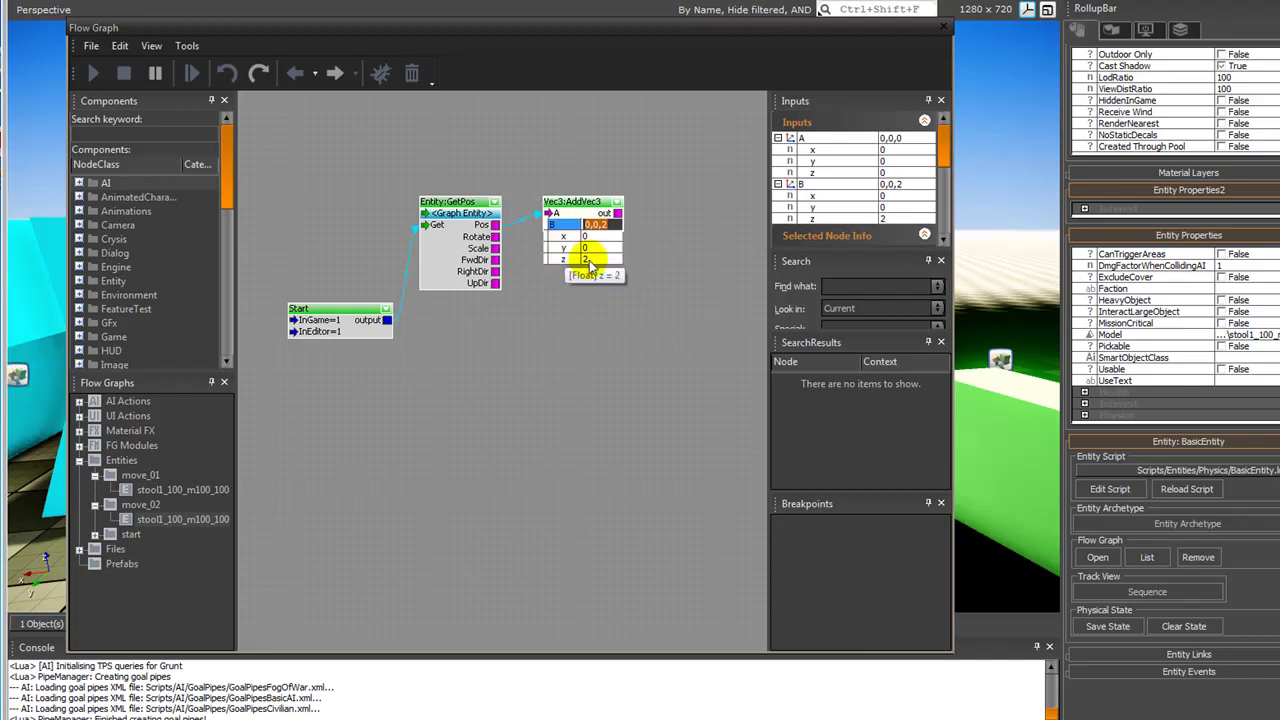
click(651, 251)
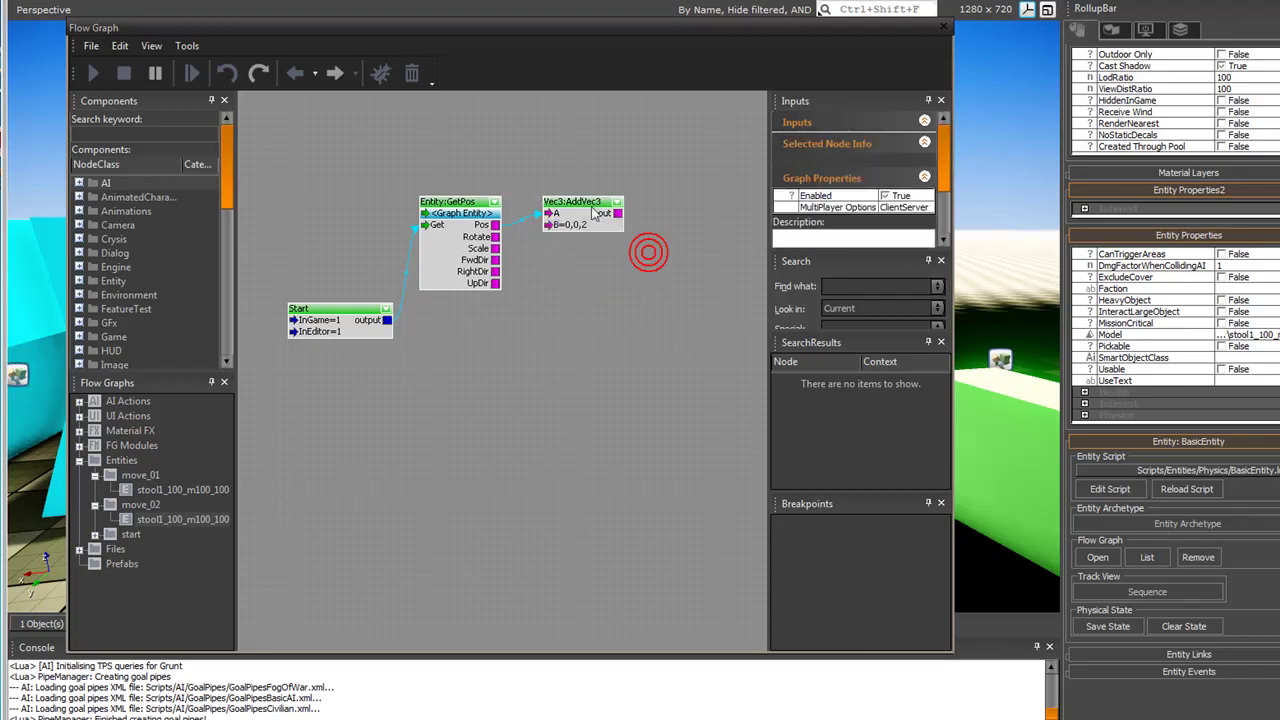
click(577, 211)
drag(577, 211, 569, 211)
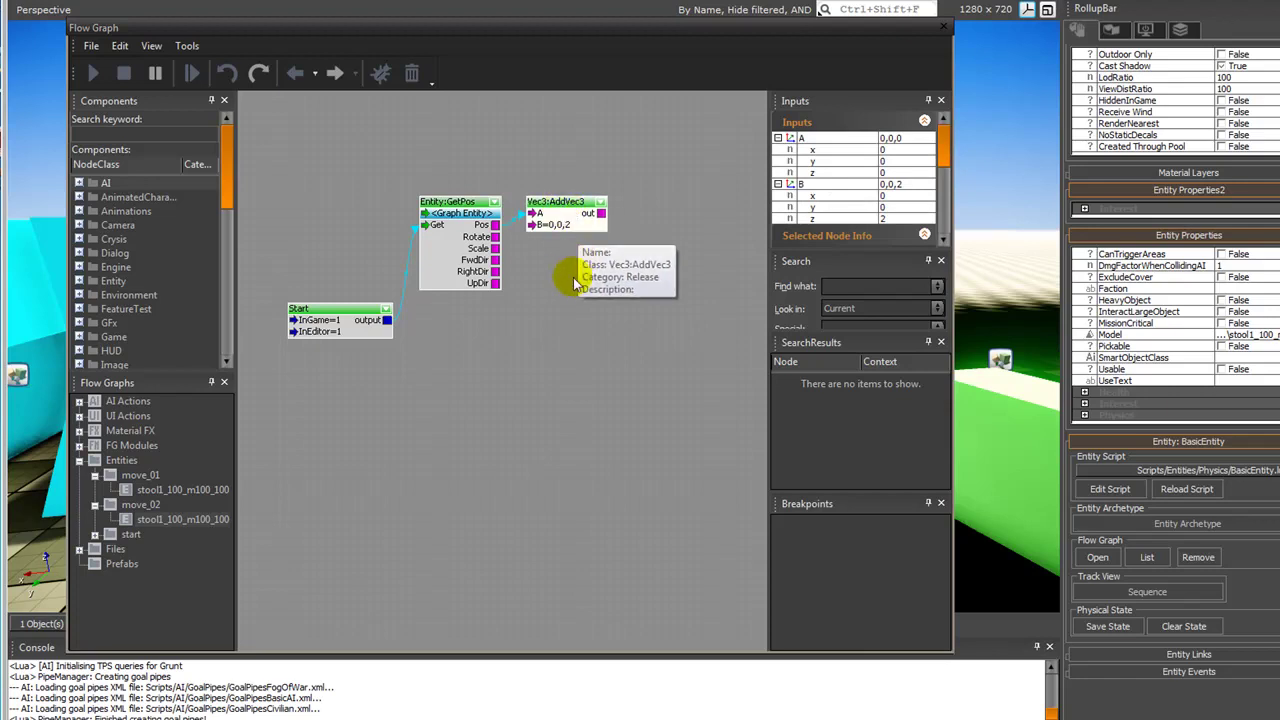
- Add a Movement:MoveEntityTo node and place it to the right of the AddVec3 node
right_click(543, 329)
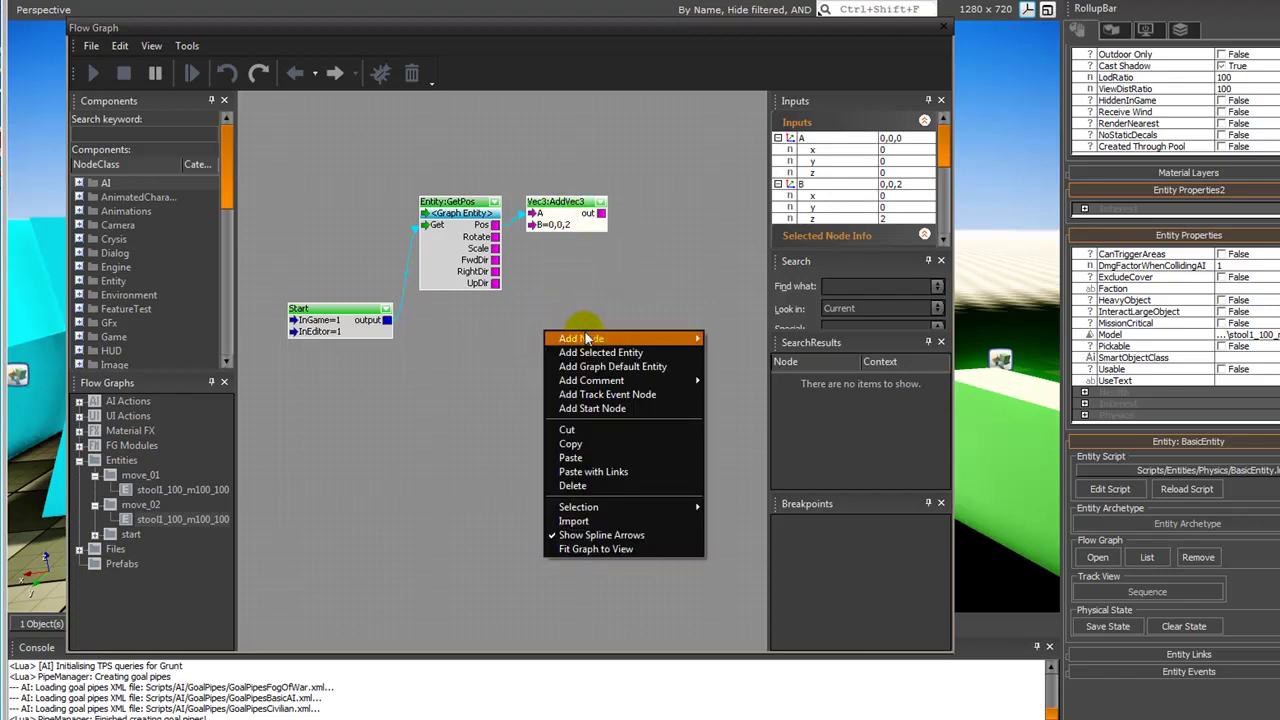
mouse_move(690, 341)
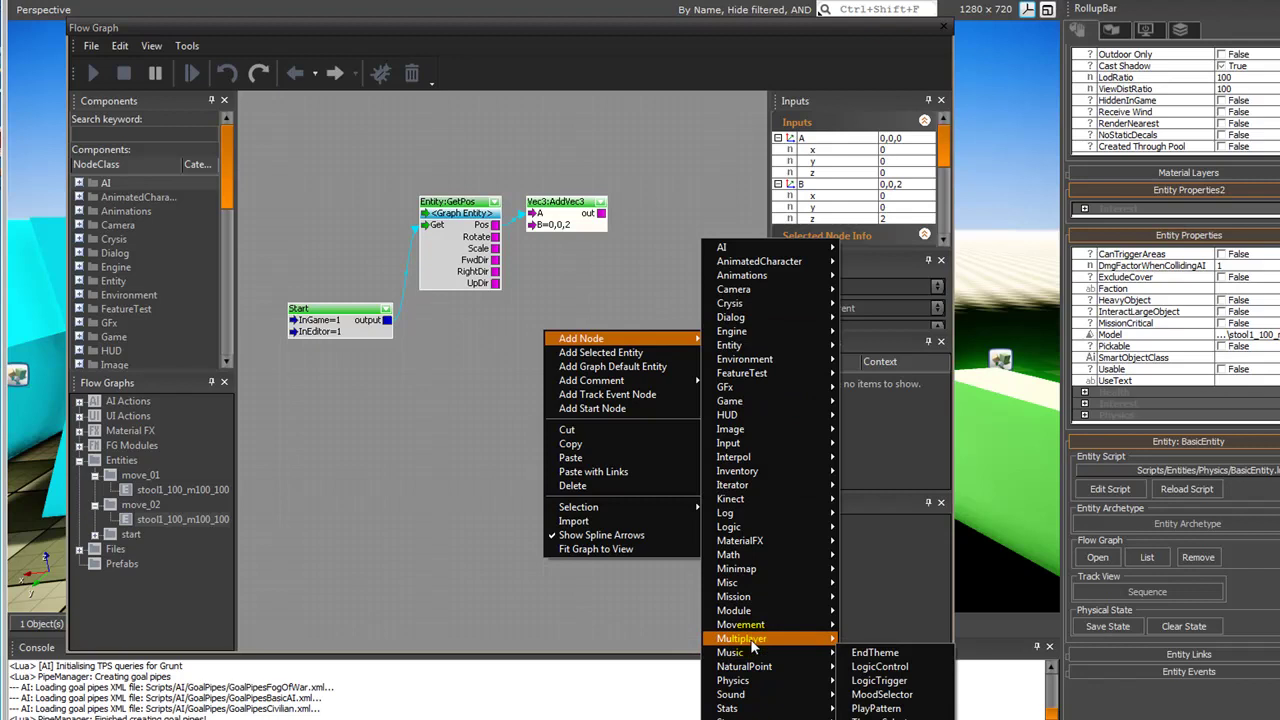
mouse_move(752, 627)
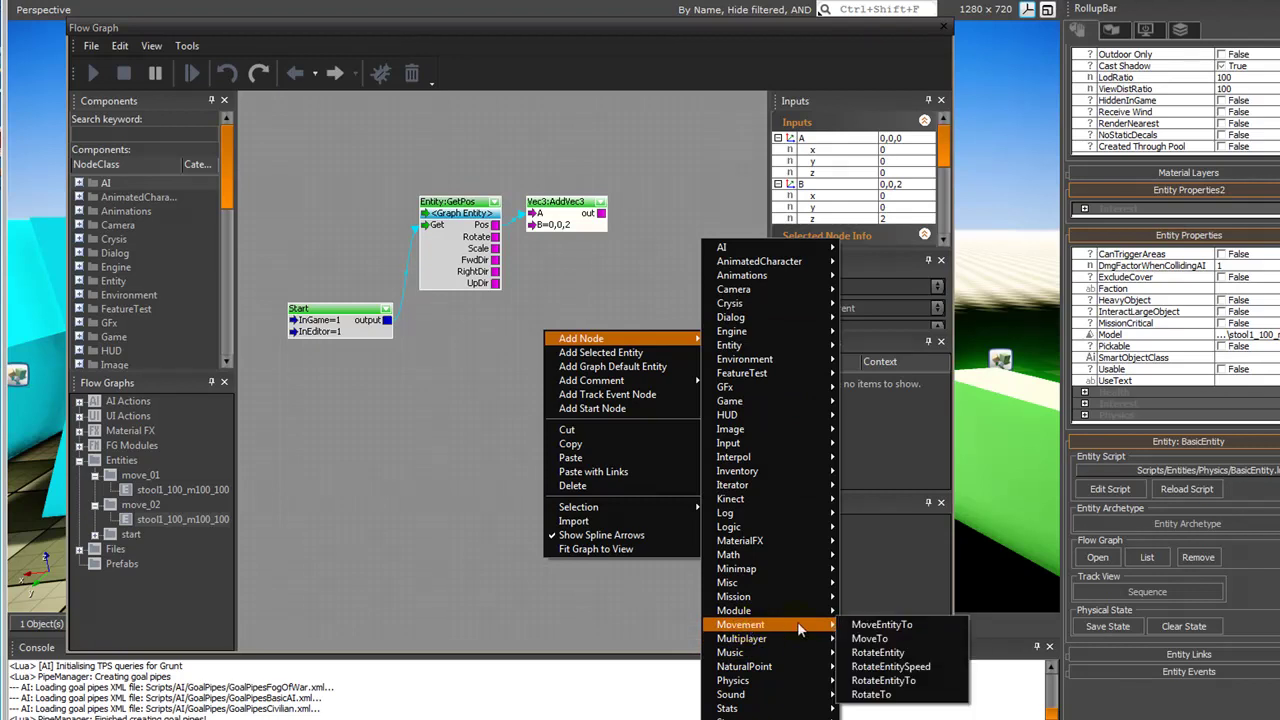
click(893, 626)
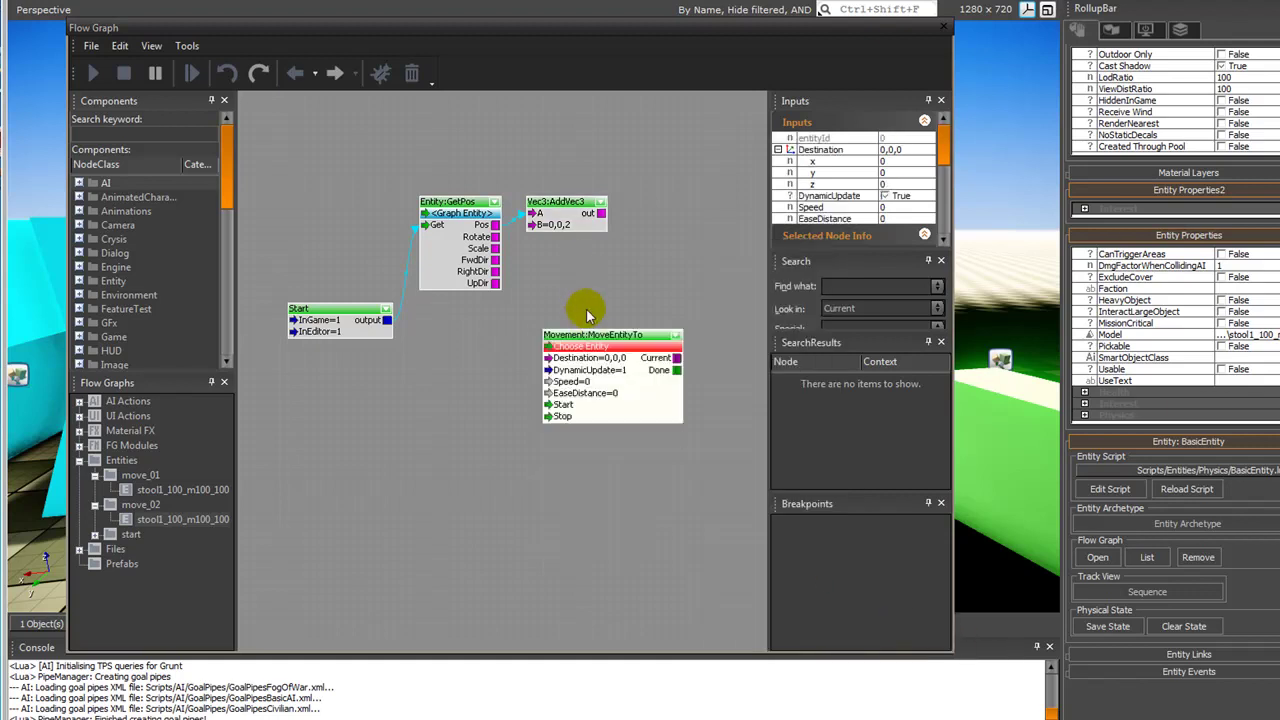
drag(591, 336, 677, 218)
- Assign the graph entity to the MoveEntityTo node and connect the AddVec3 out port to its Destination input
scroll(523, 349, down, 2)
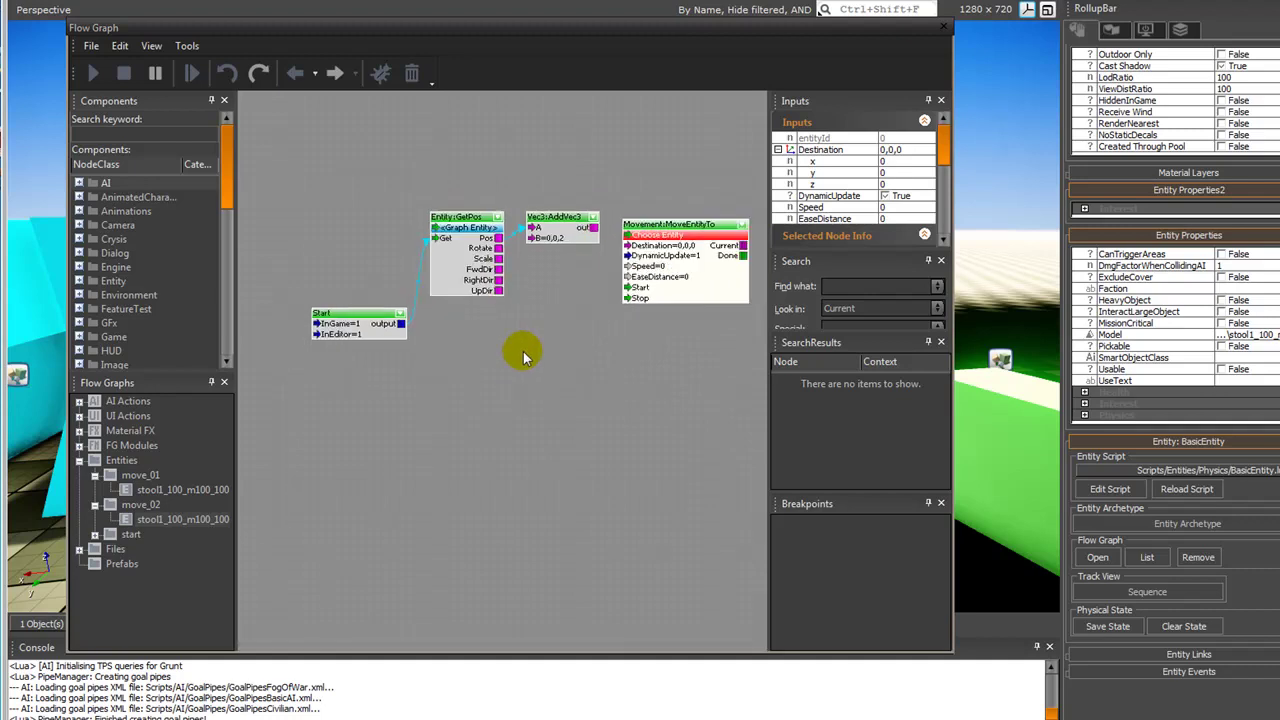
right_drag(489, 364, 537, 365)
scroll(525, 338, down, 2)
scroll(527, 344, up, 2)
scroll(527, 344, down, 1)
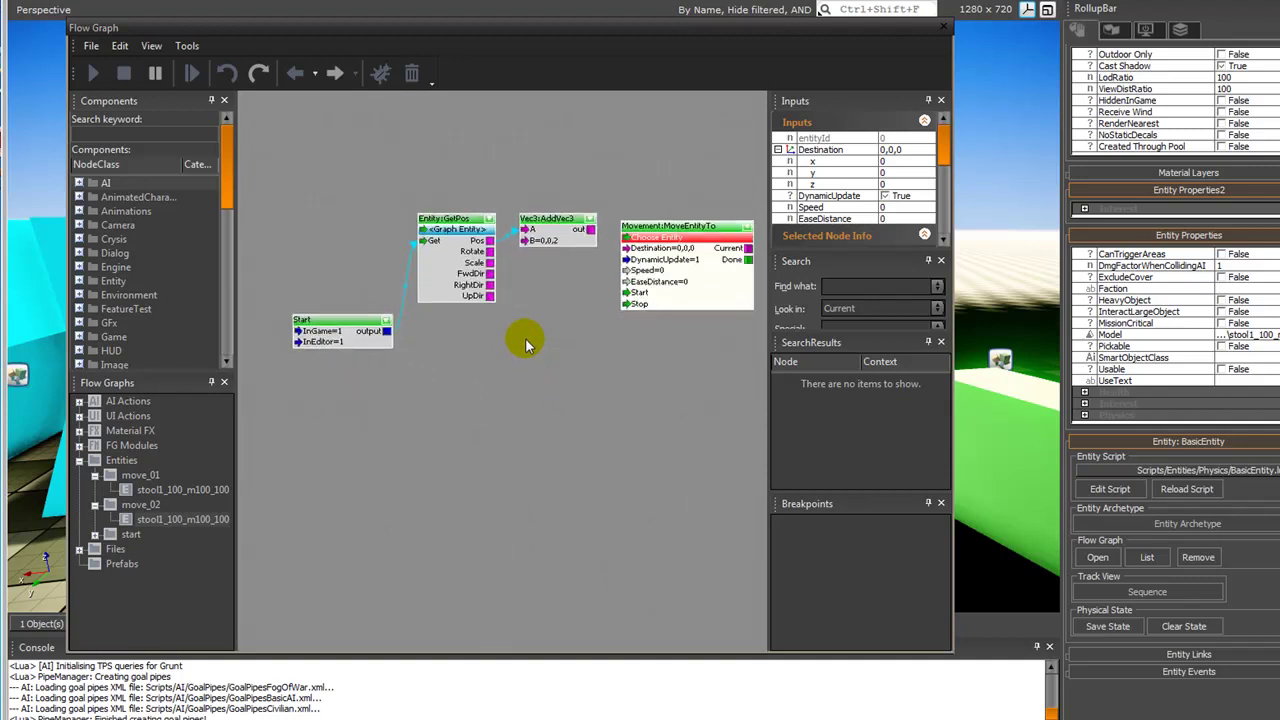
right_drag(527, 342, 505, 338)
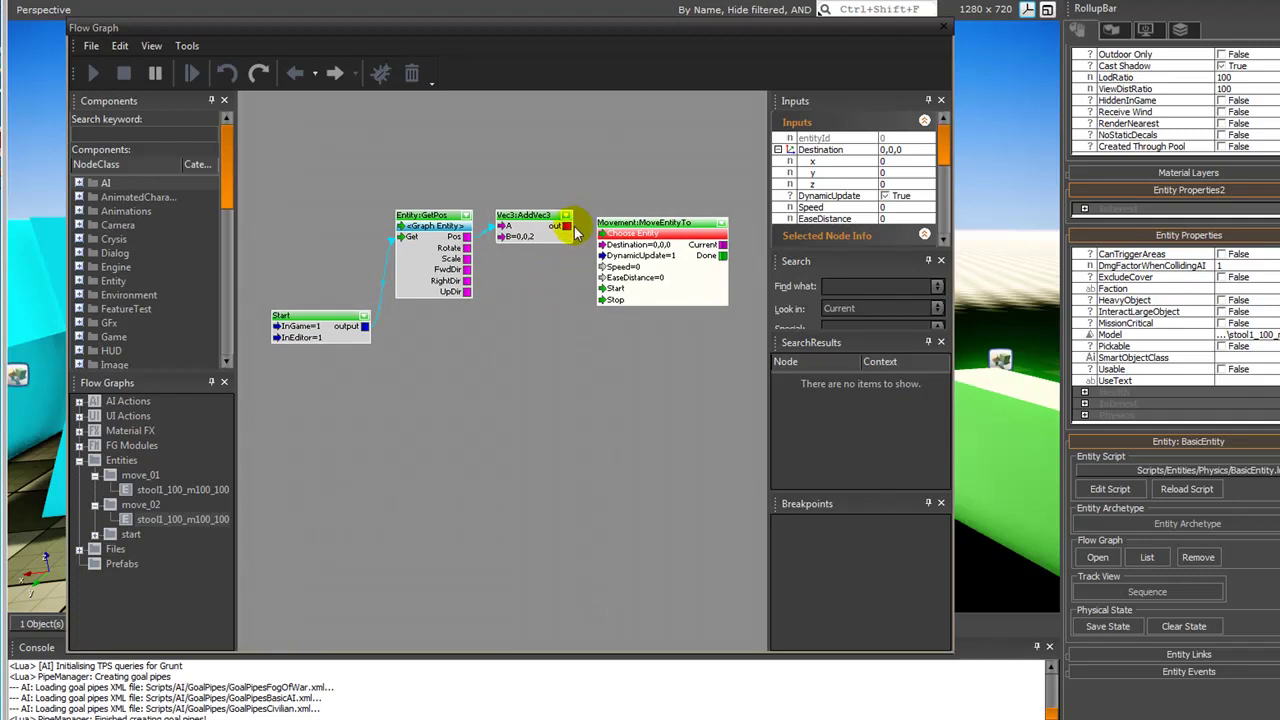
right_click(646, 232)
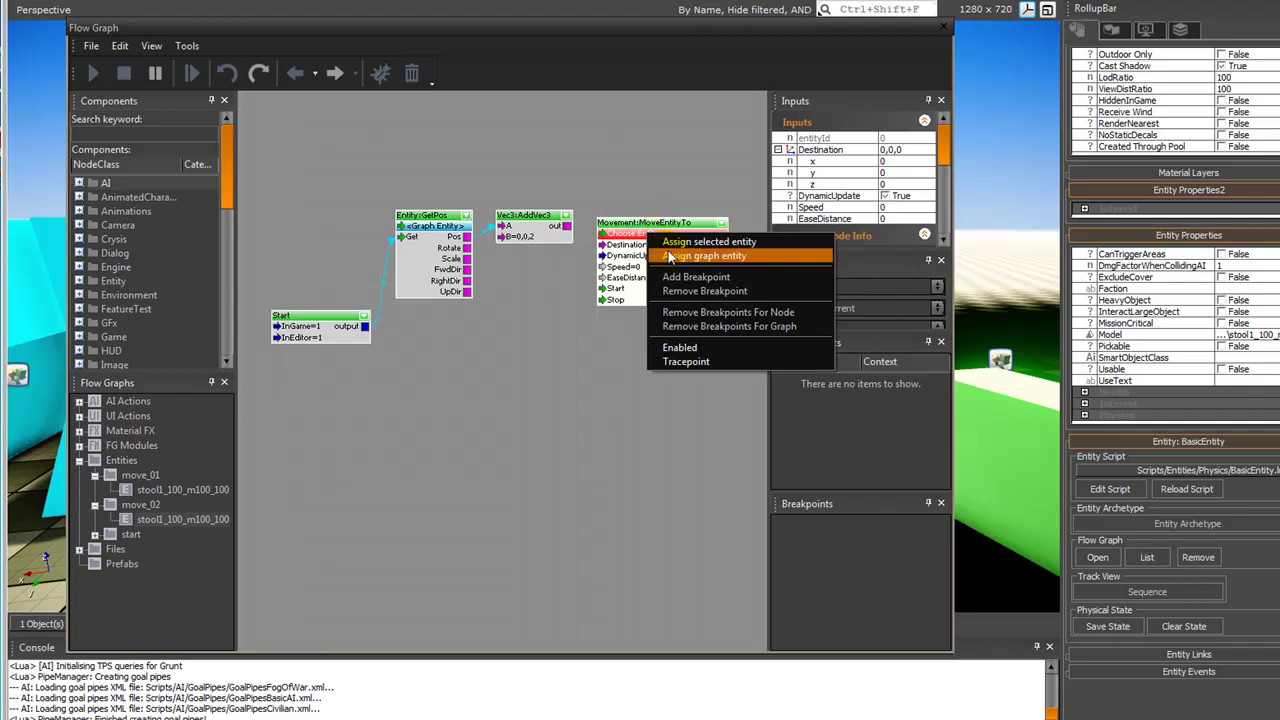
click(670, 256)
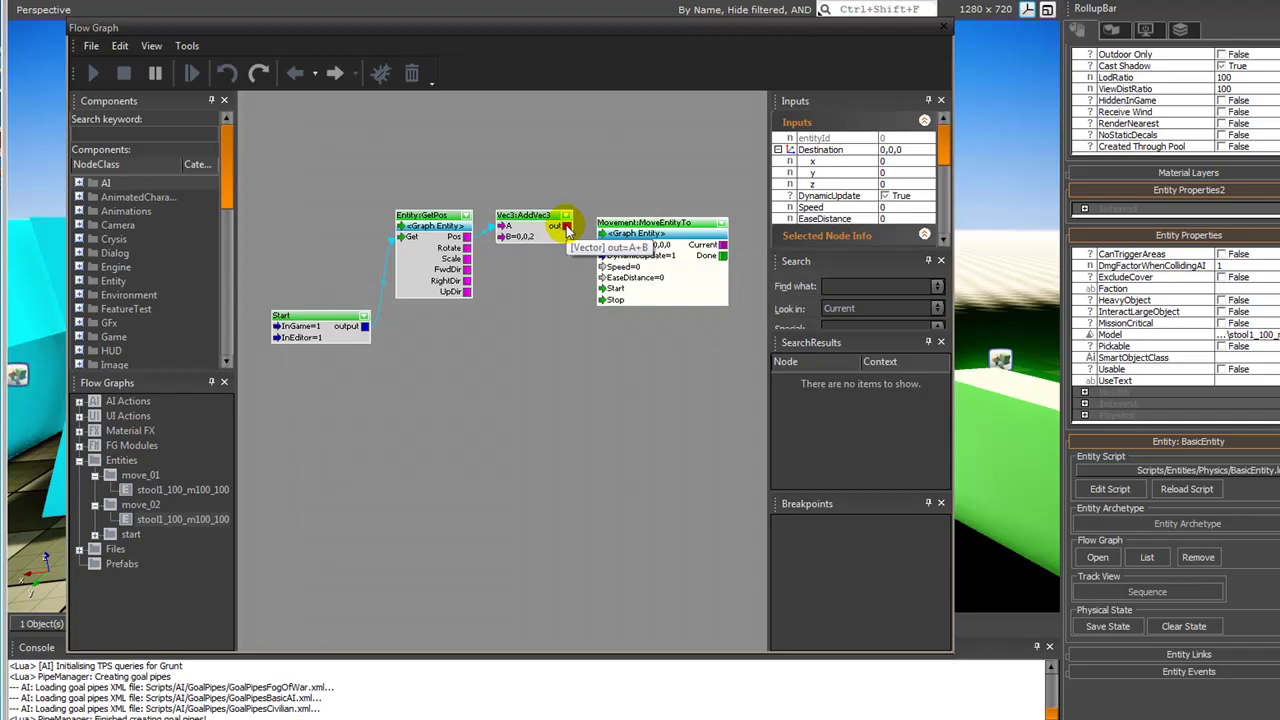
drag(567, 228, 603, 246)
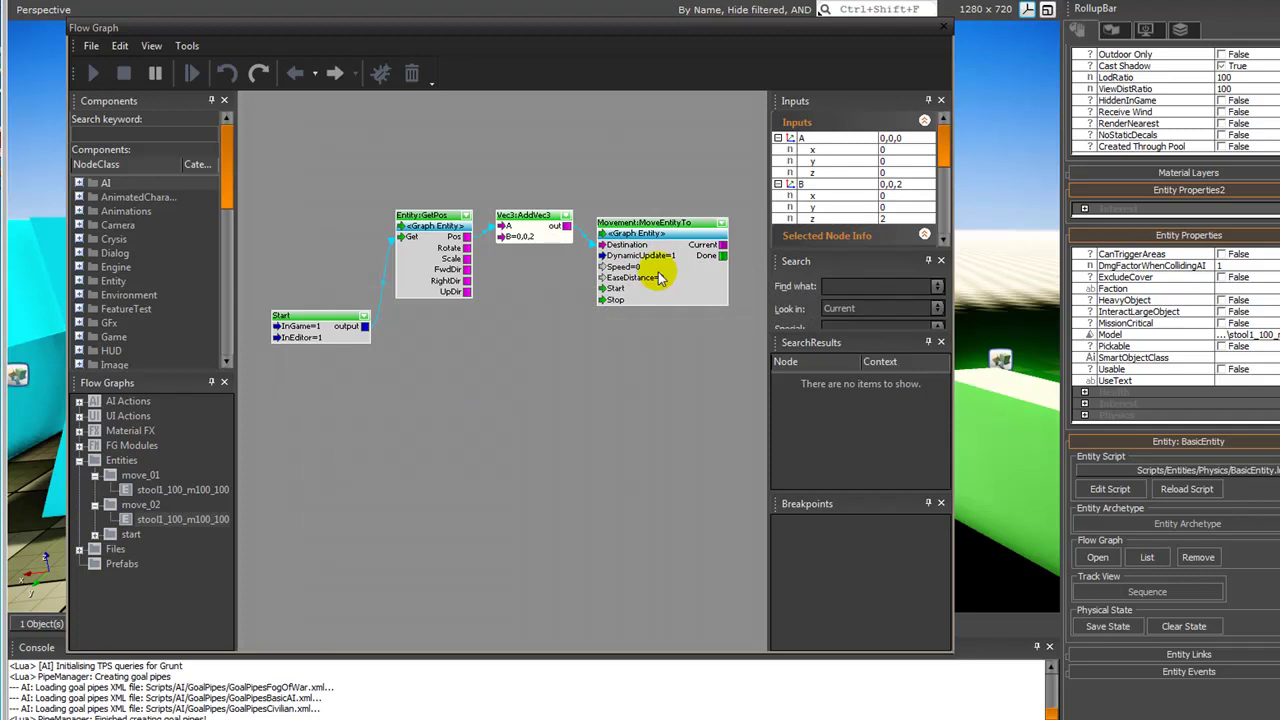
- Set the MoveEntityTo node's Speed to 2 and connect the Start node's output to its Start input
double_click(614, 266)
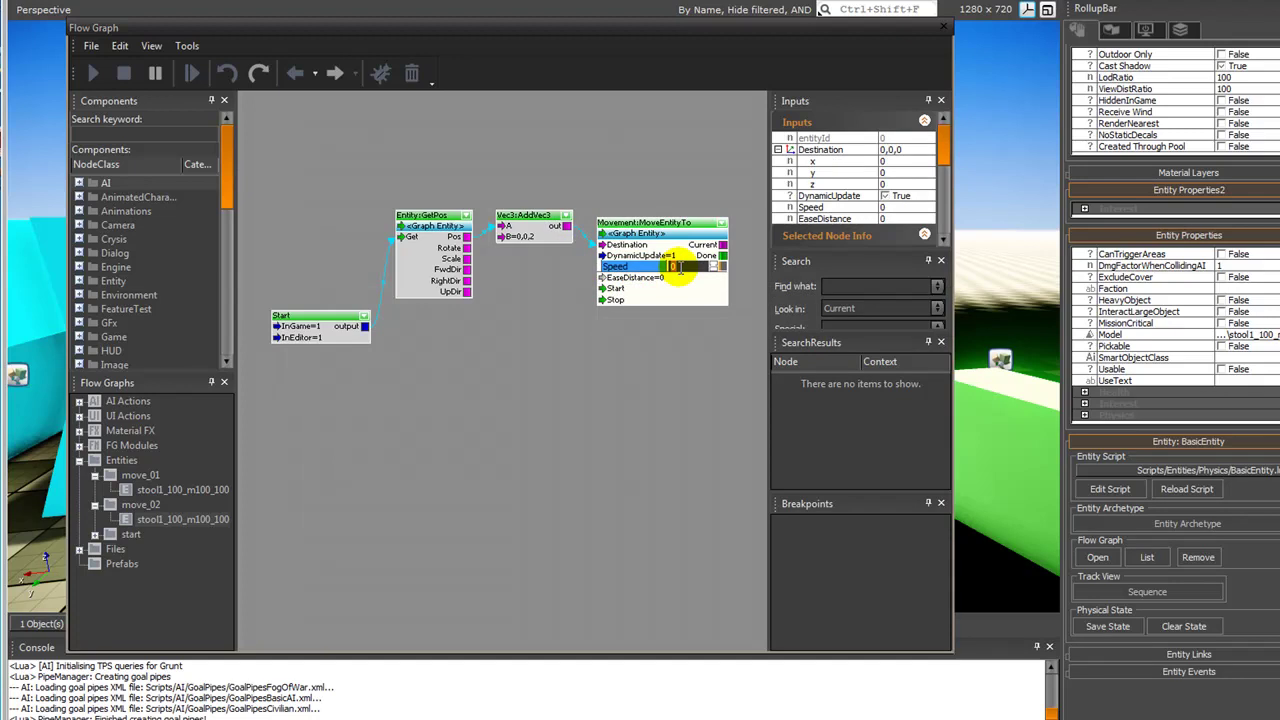
text(2)
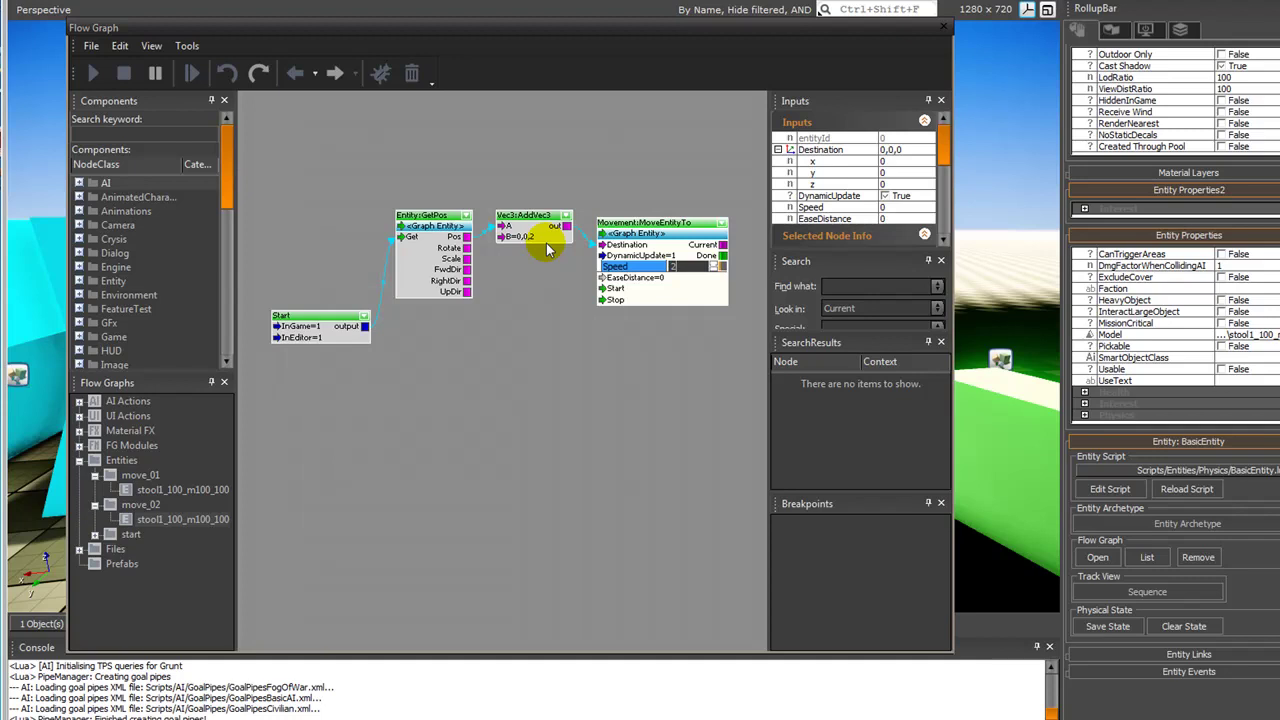
click(621, 340)
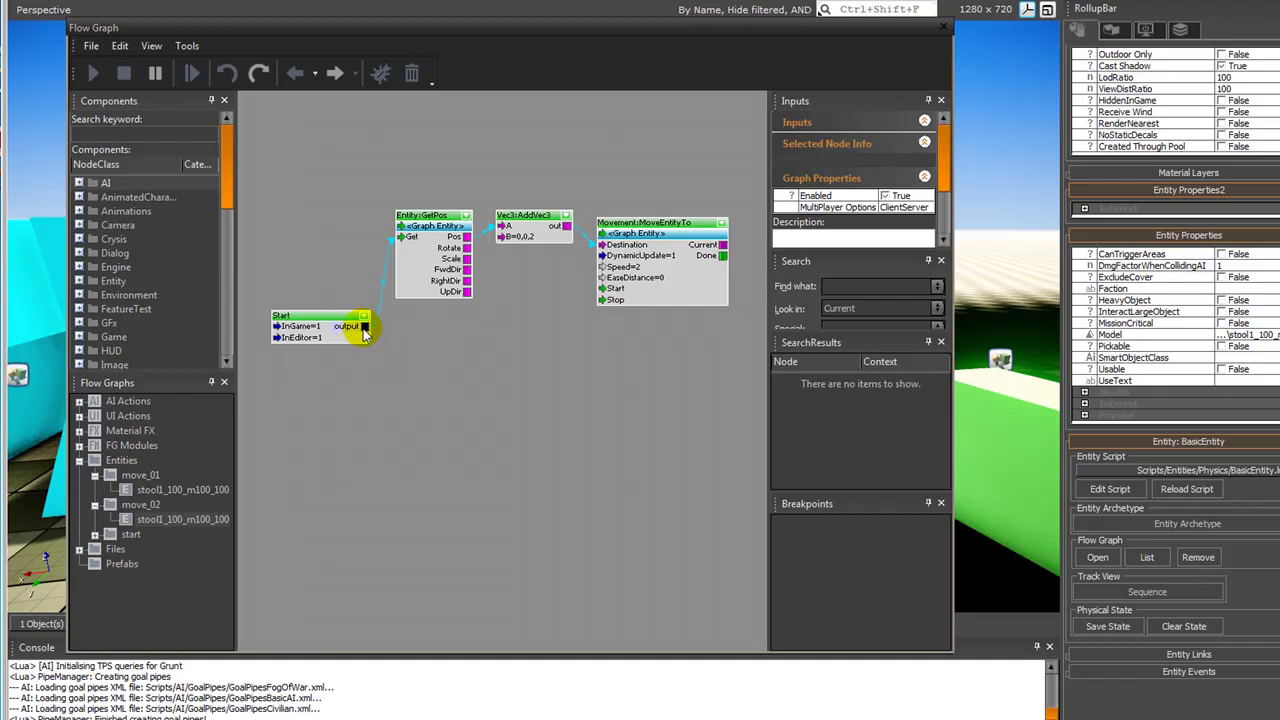
drag(365, 328, 603, 288)
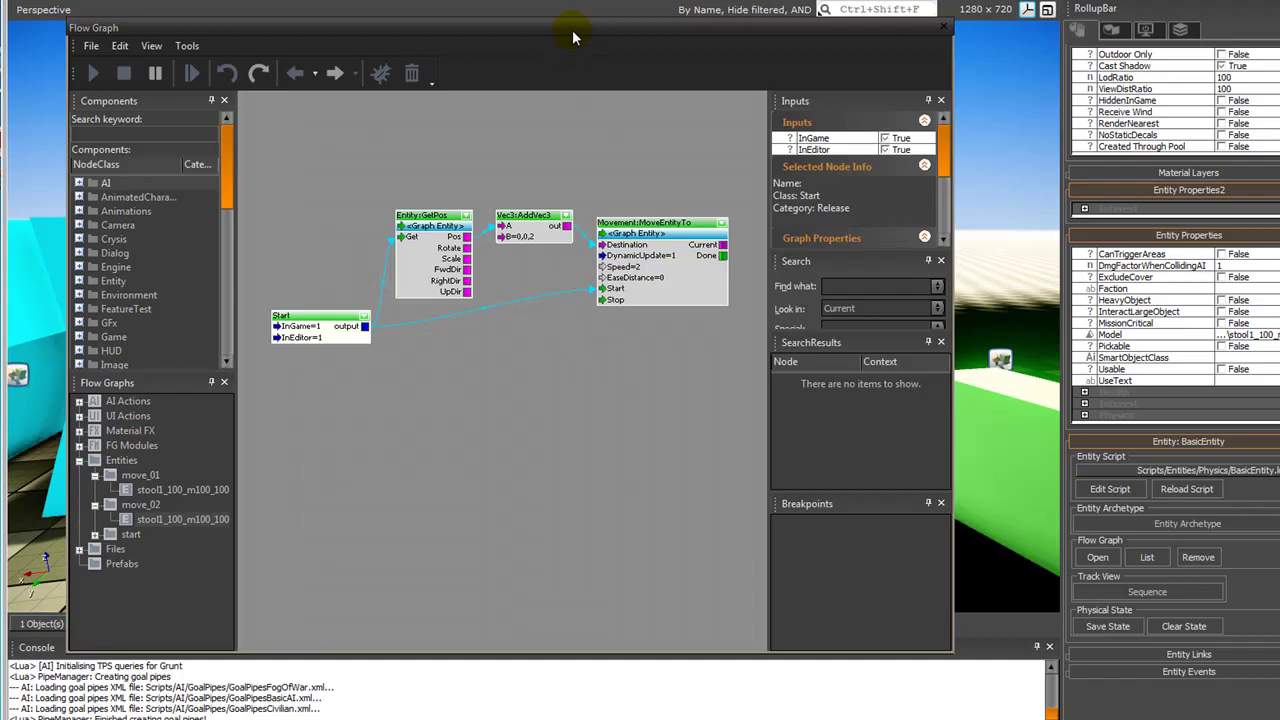
- Move the Flow Graph window off the viewport, deselect the entity, and test the block's movement in game mode
drag(582, 29, 0, 78)
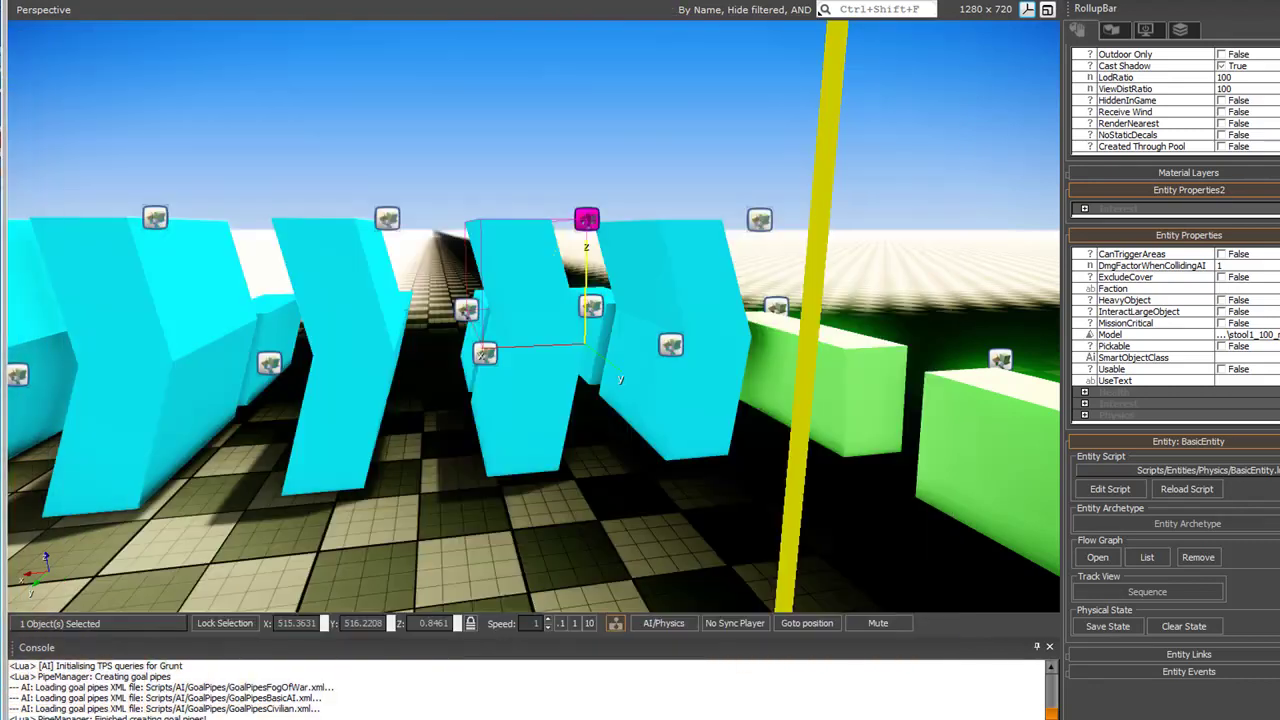
click(550, 568)
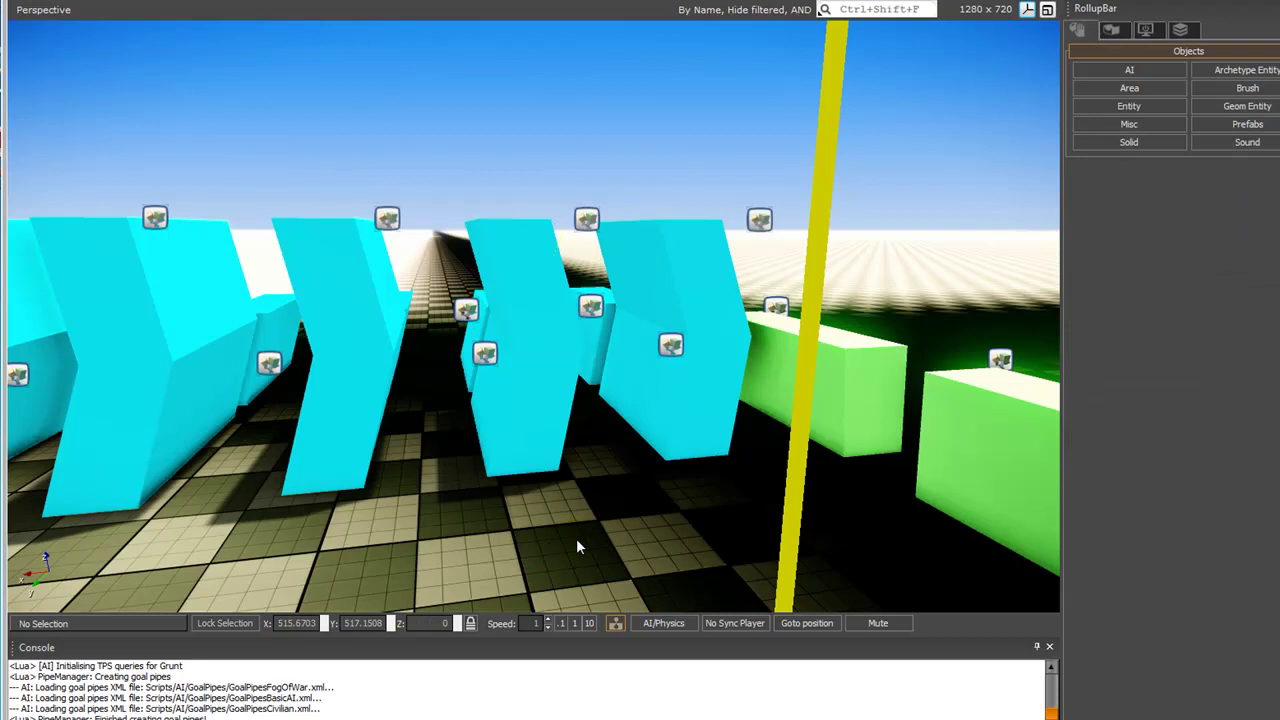
key(ctrl+g)
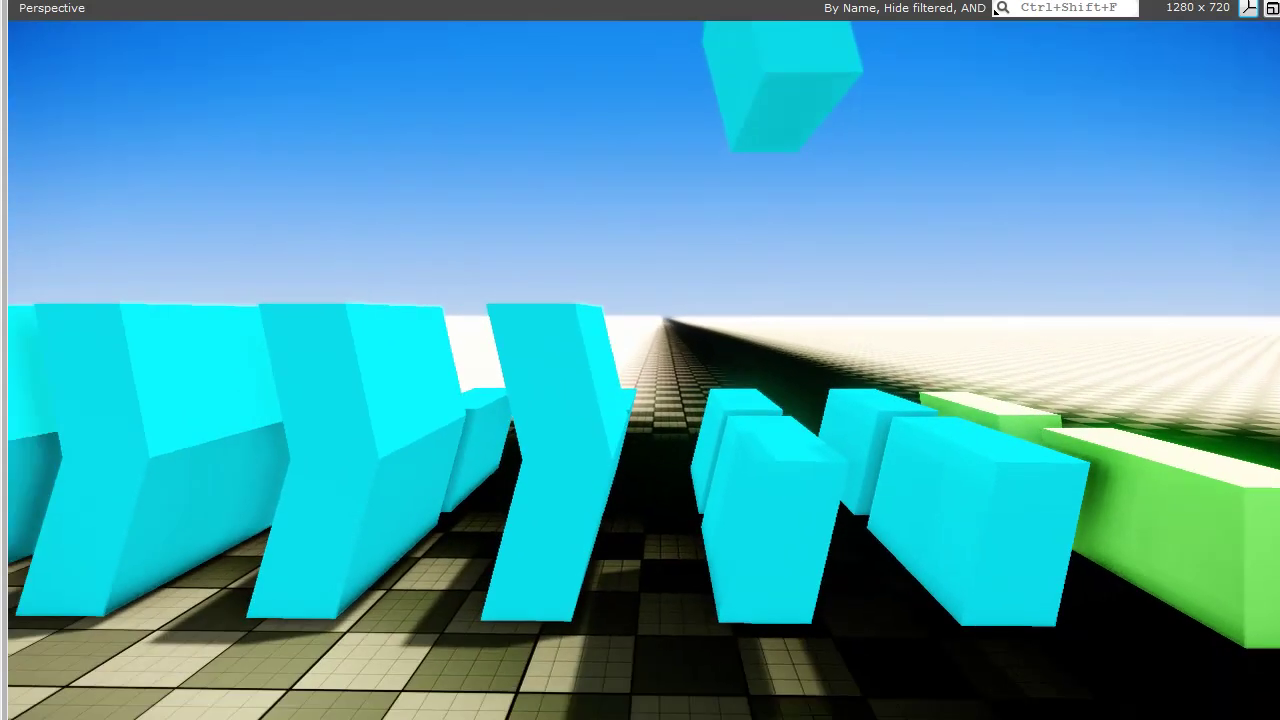
key(Escape)
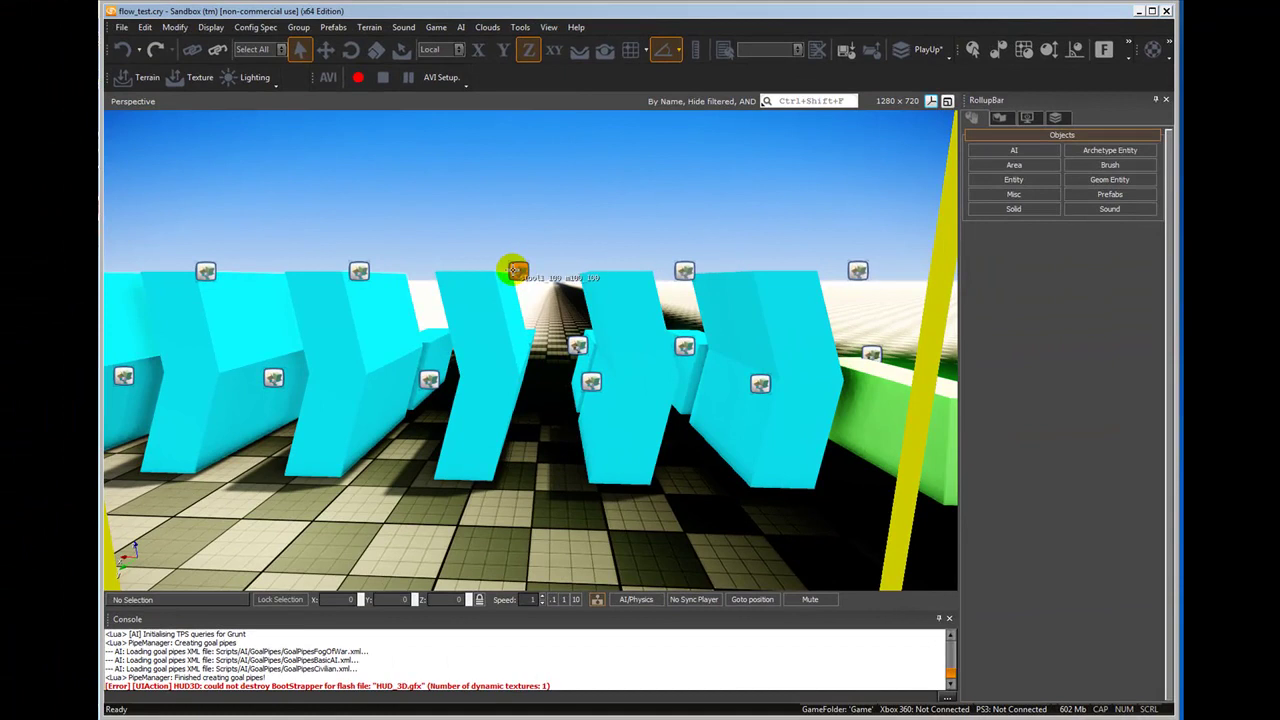
- Create a flow graph in group move_02 for the upper cyan block just left of the gap between the blocks
click(514, 270)
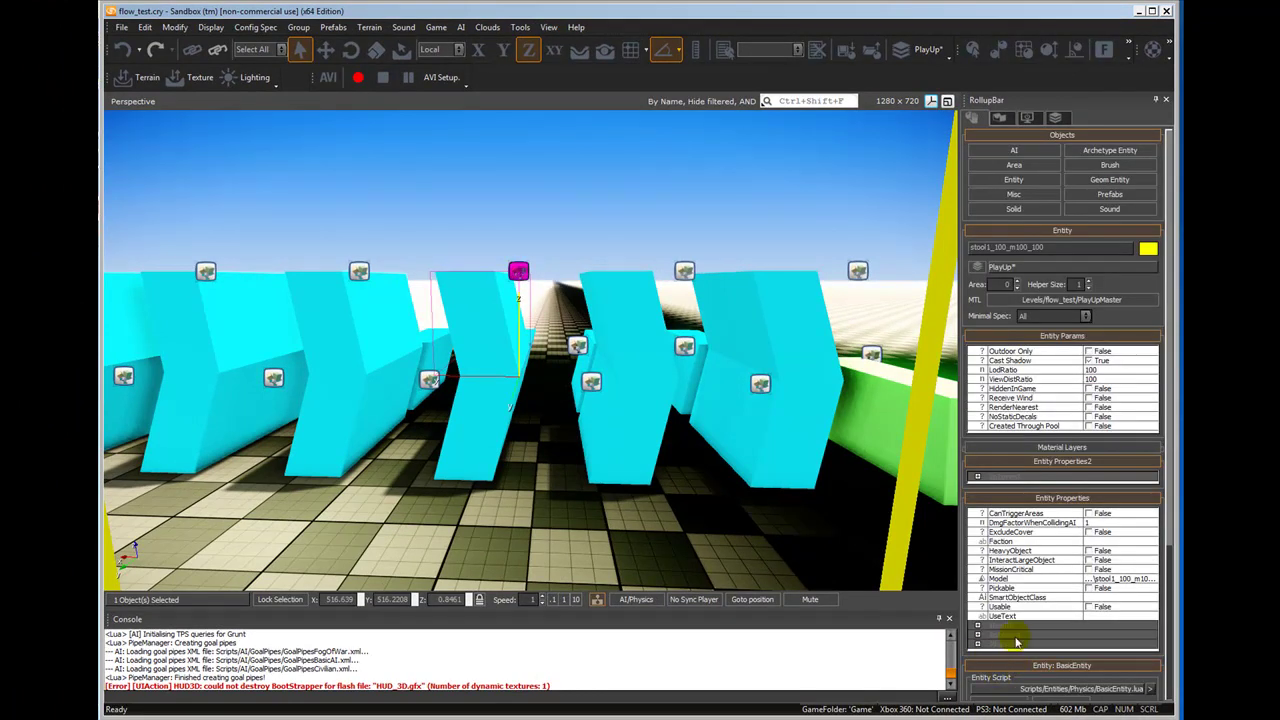
right_click(472, 297)
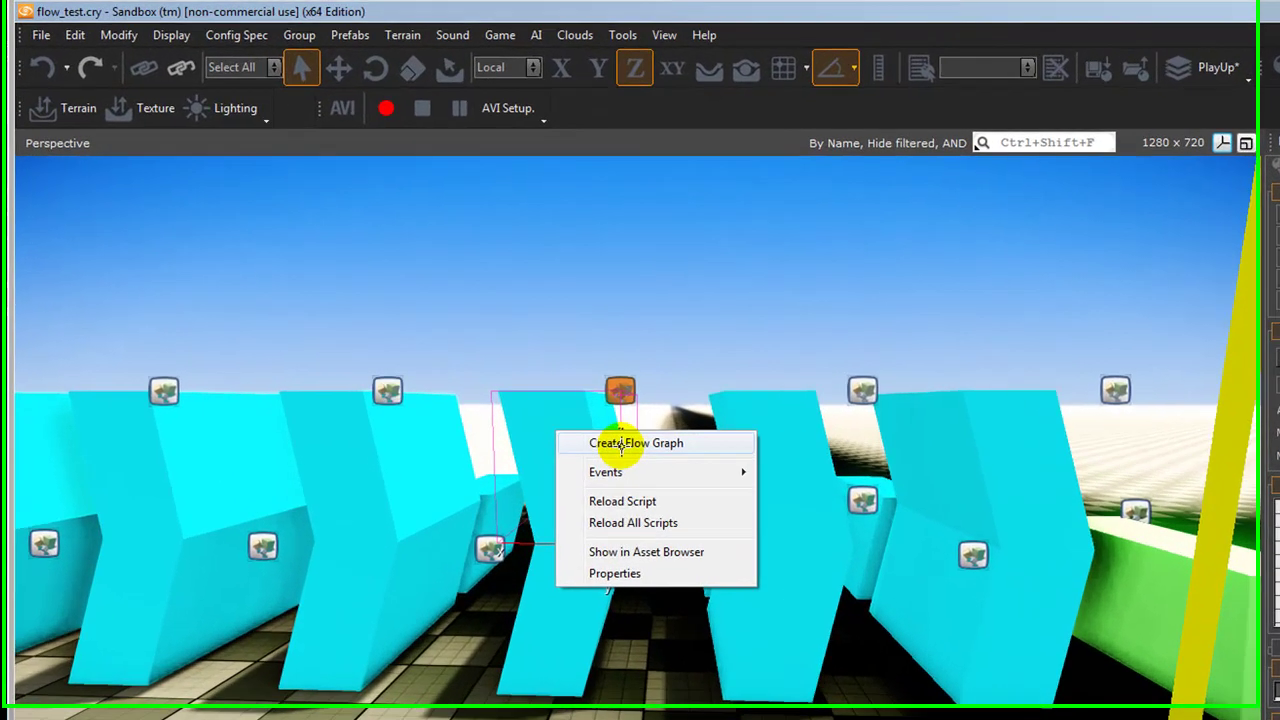
click(512, 306)
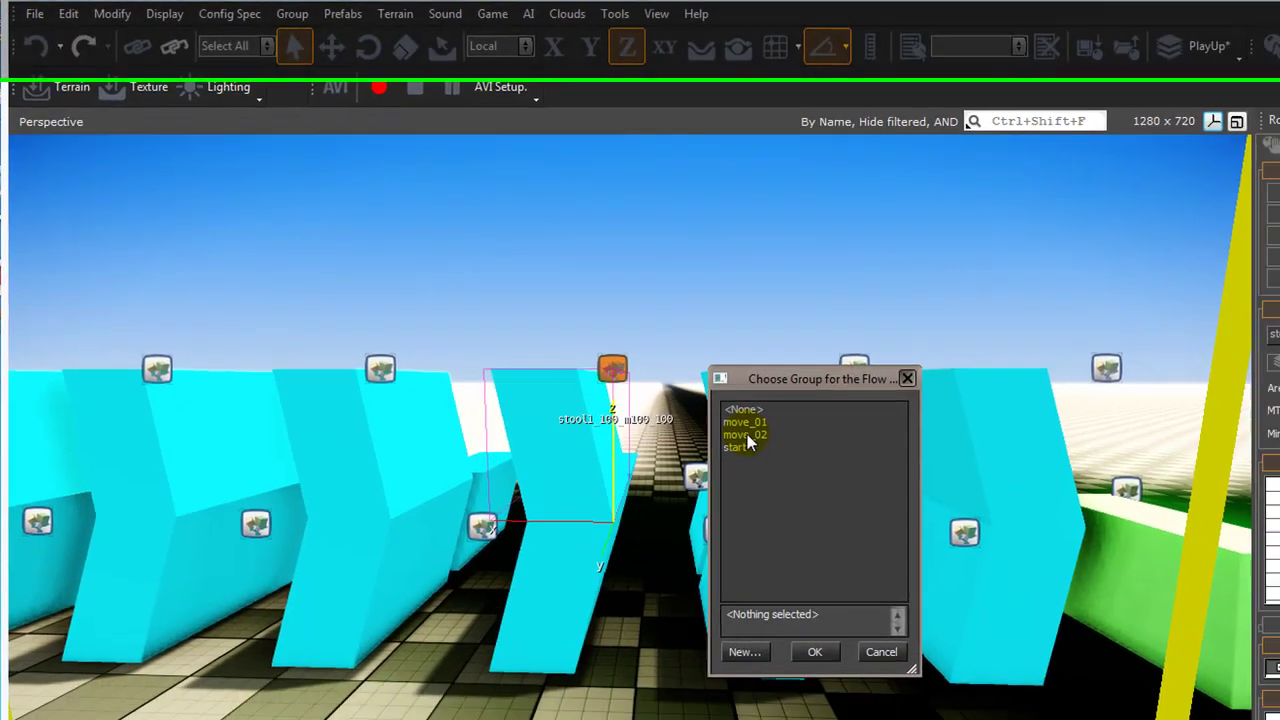
click(766, 469)
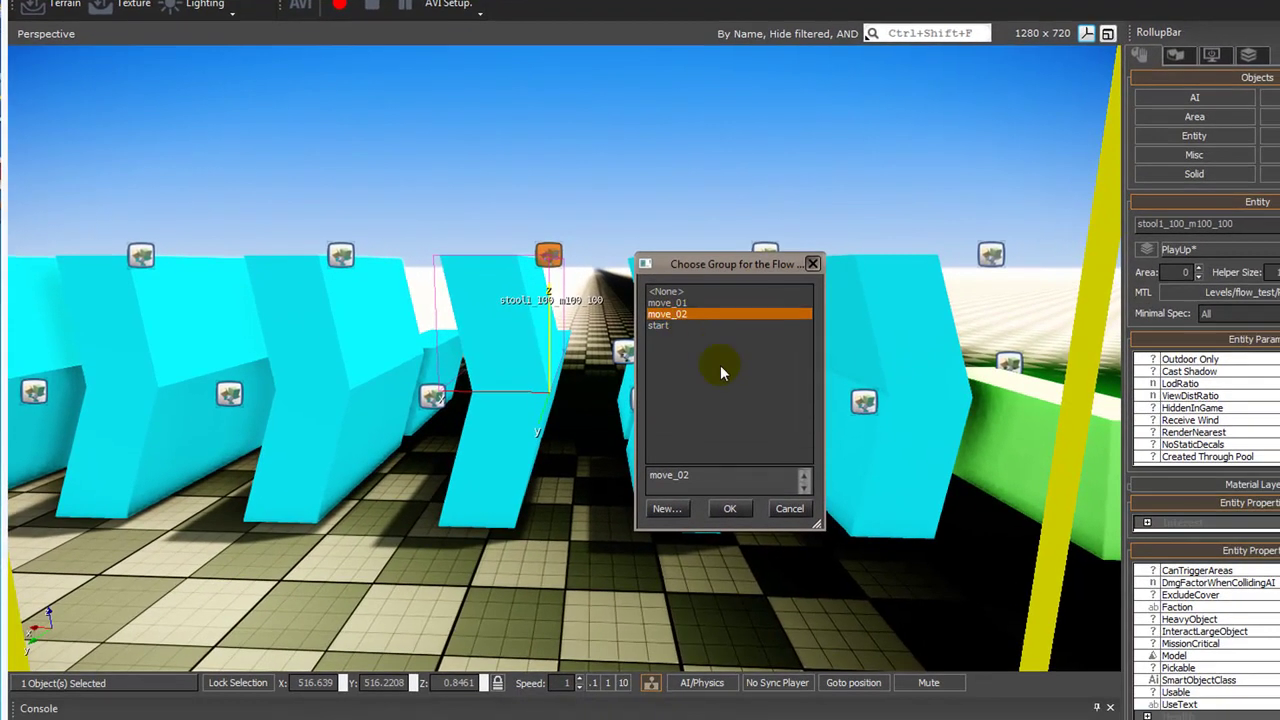
click(735, 512)
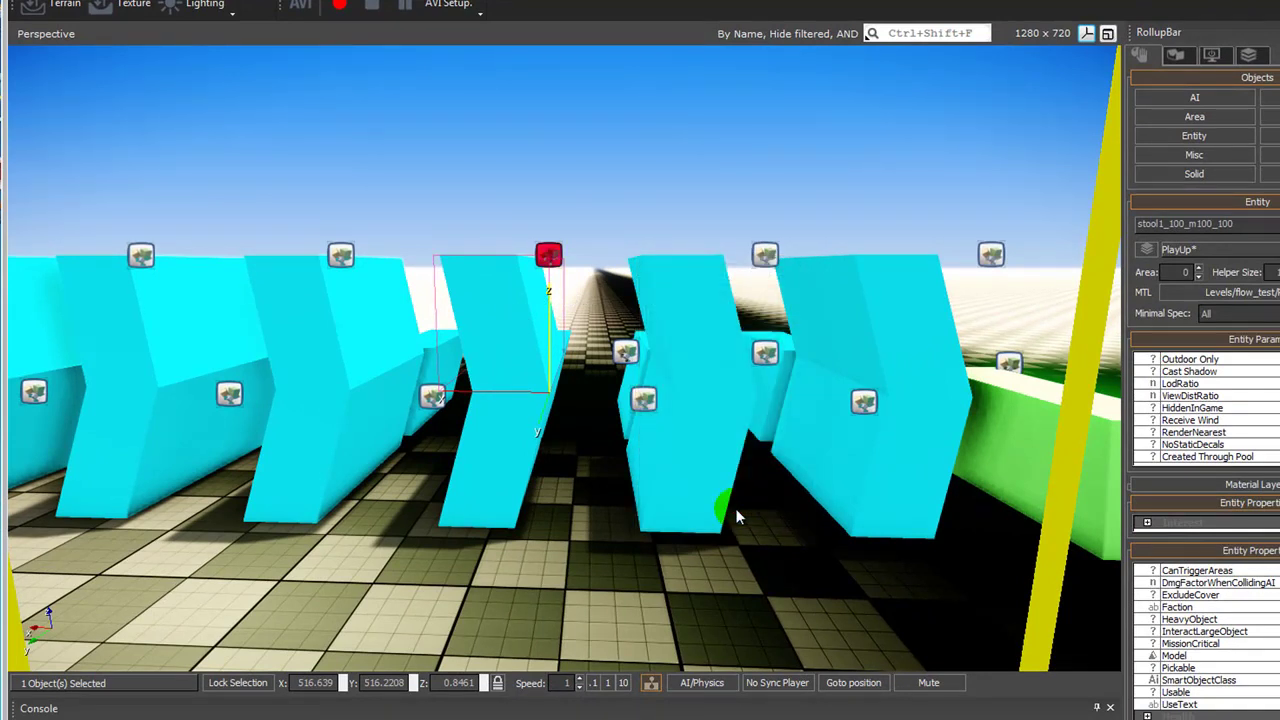
- Deselect the block, run game mode again to check which blocks move, and return to the editor
click(566, 577)
key(ctrl+g)
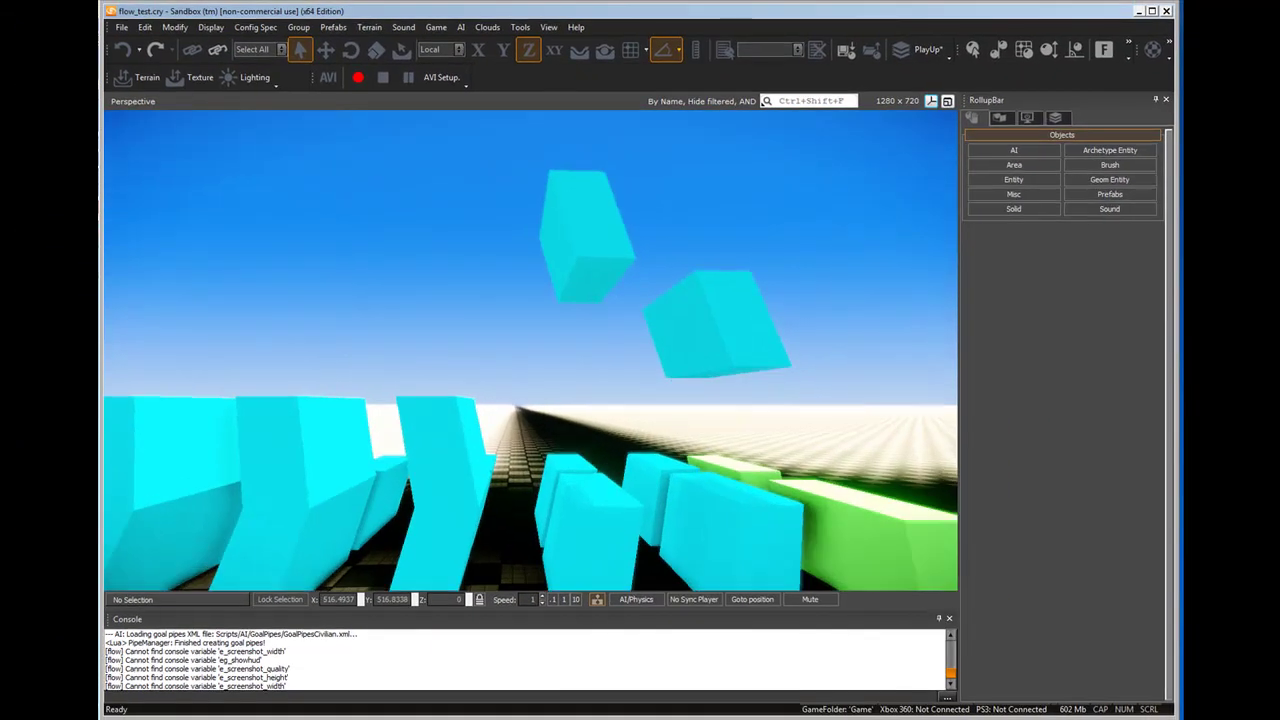
key(Escape)
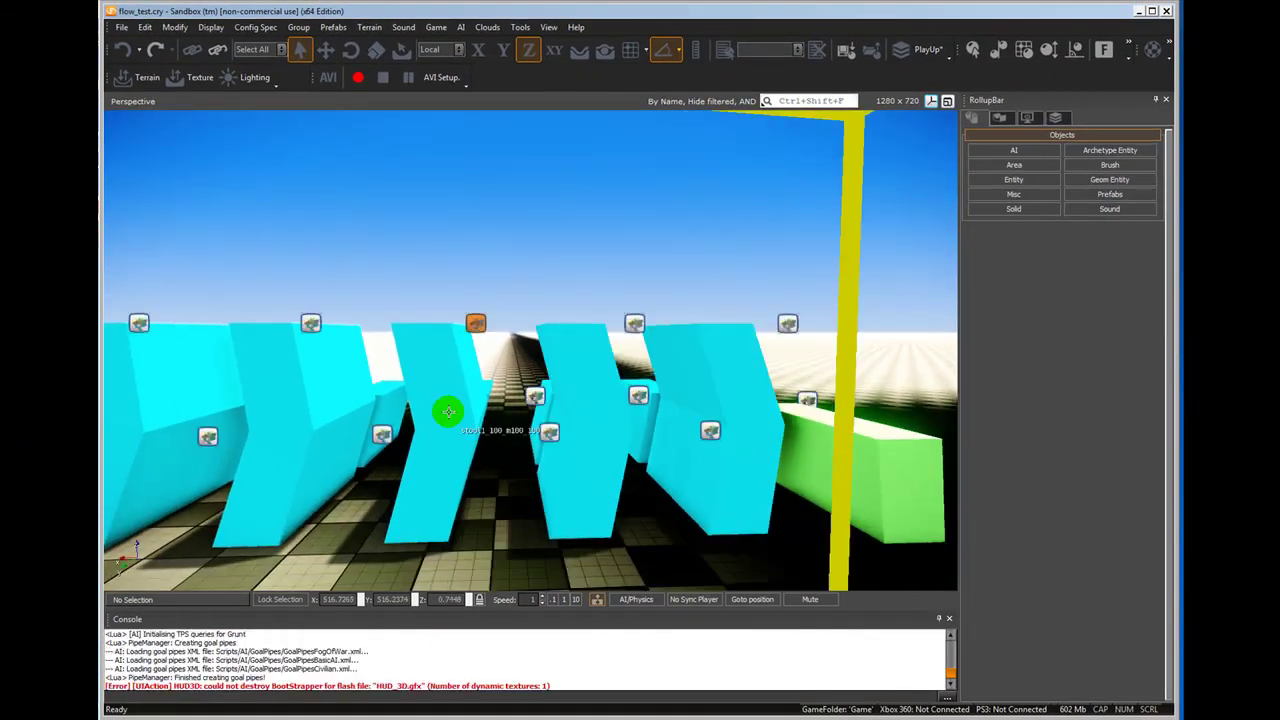
- Select the upper cyan block that was given the new move_02 flow graph
click(437, 372)
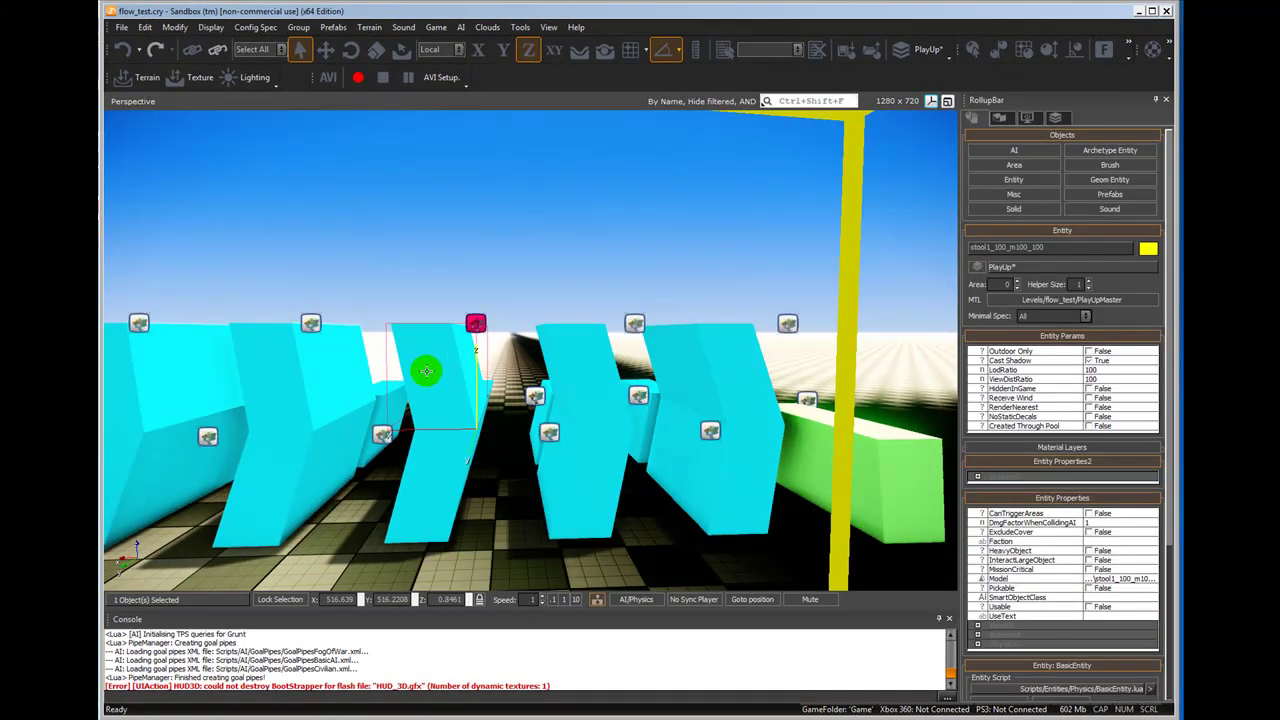